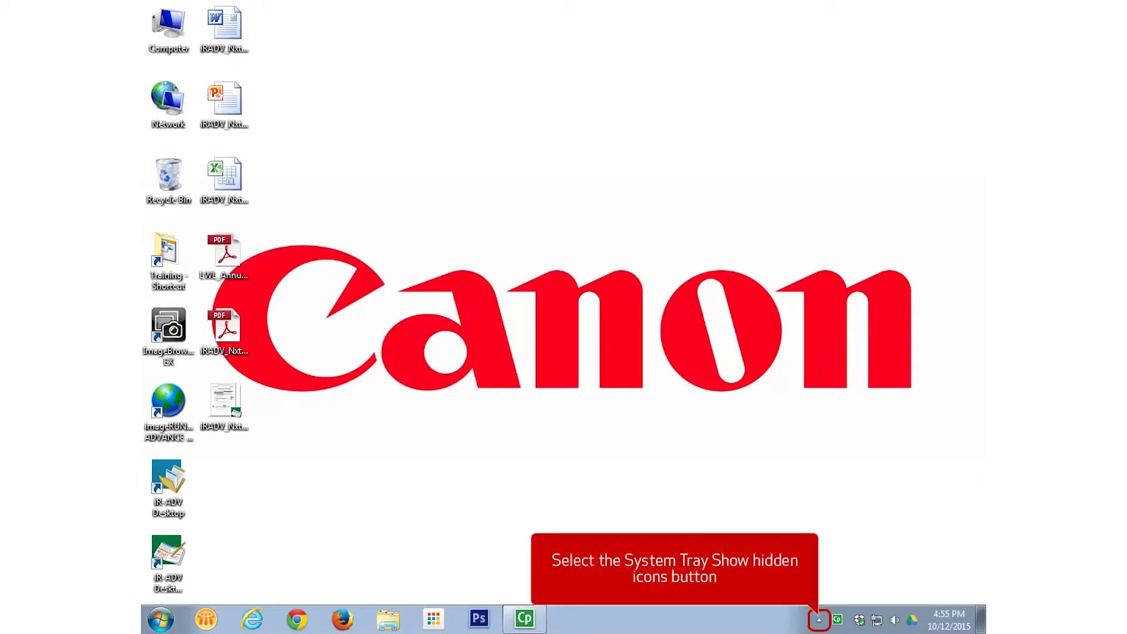
Start a new Quick Printing Tool from the printer monitor tray icon, targeting Canon iR-ADV C5235/5240 PS3.
click(819, 620)
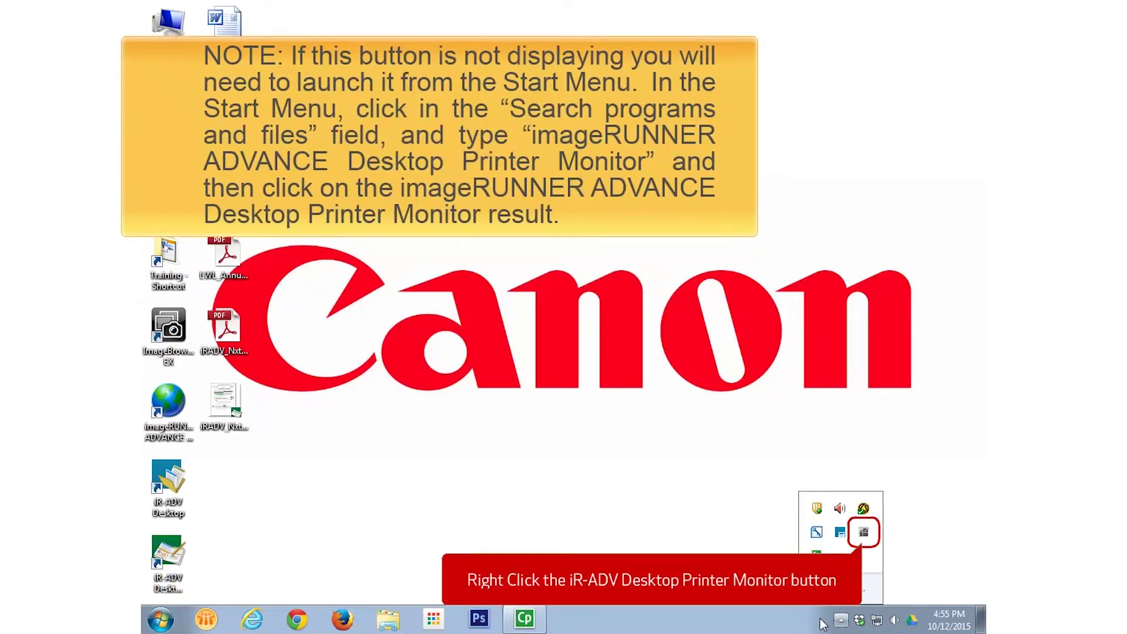
right_click(865, 539)
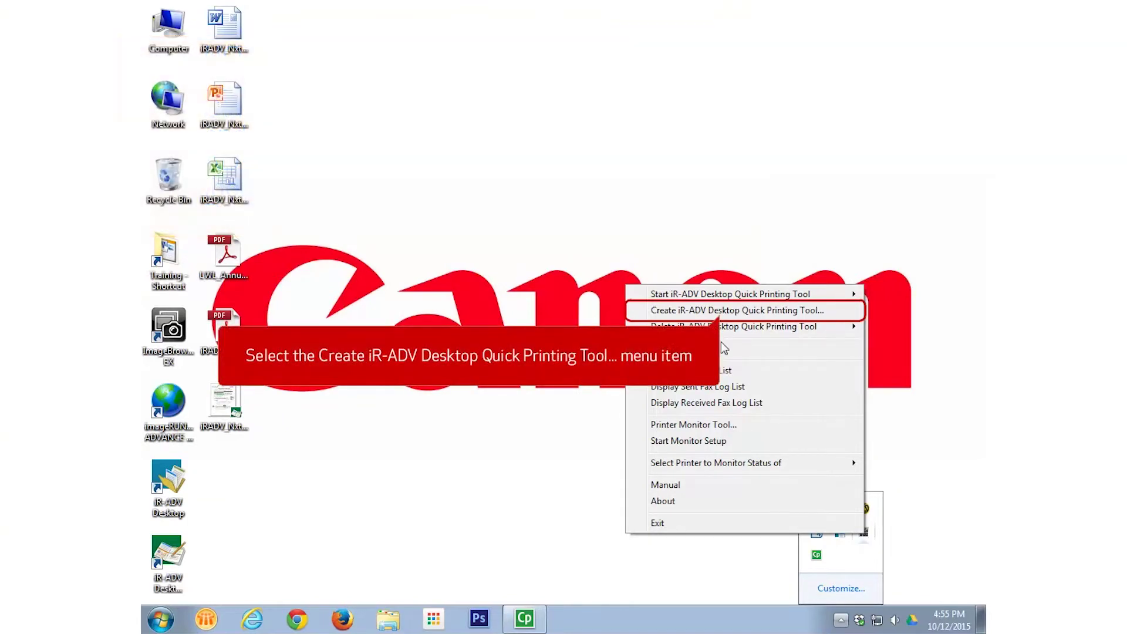
click(722, 312)
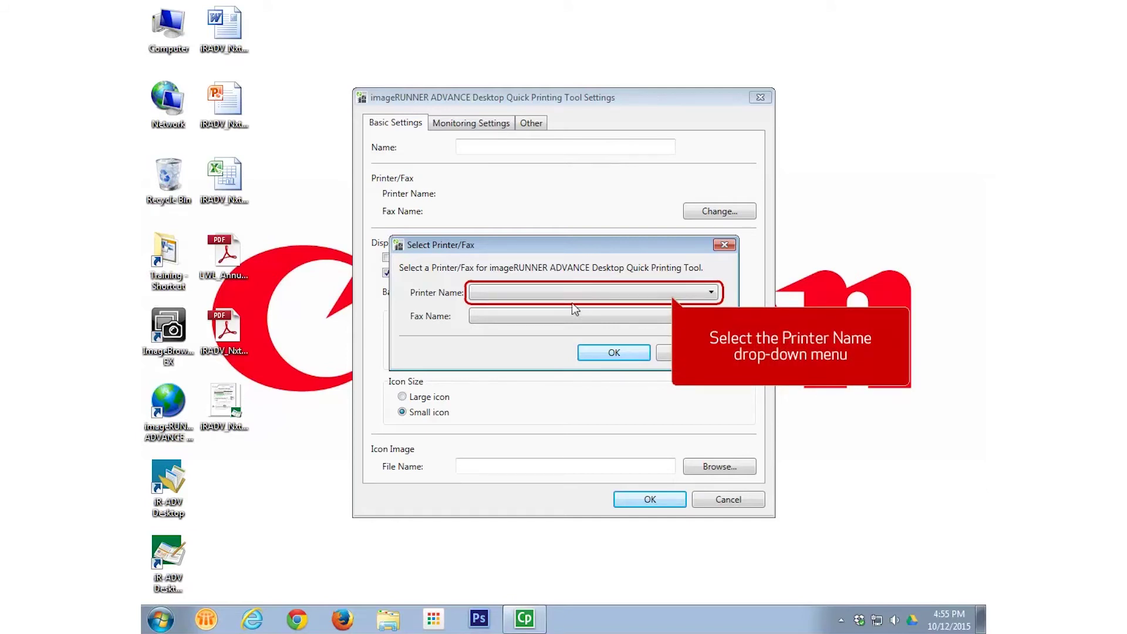
click(554, 292)
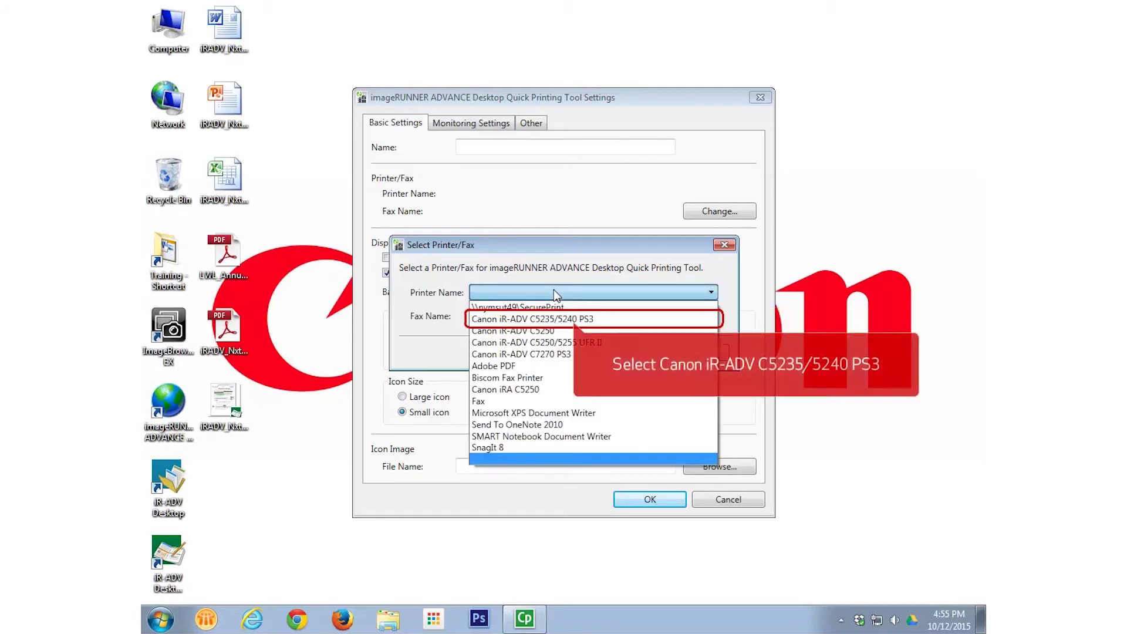
click(546, 320)
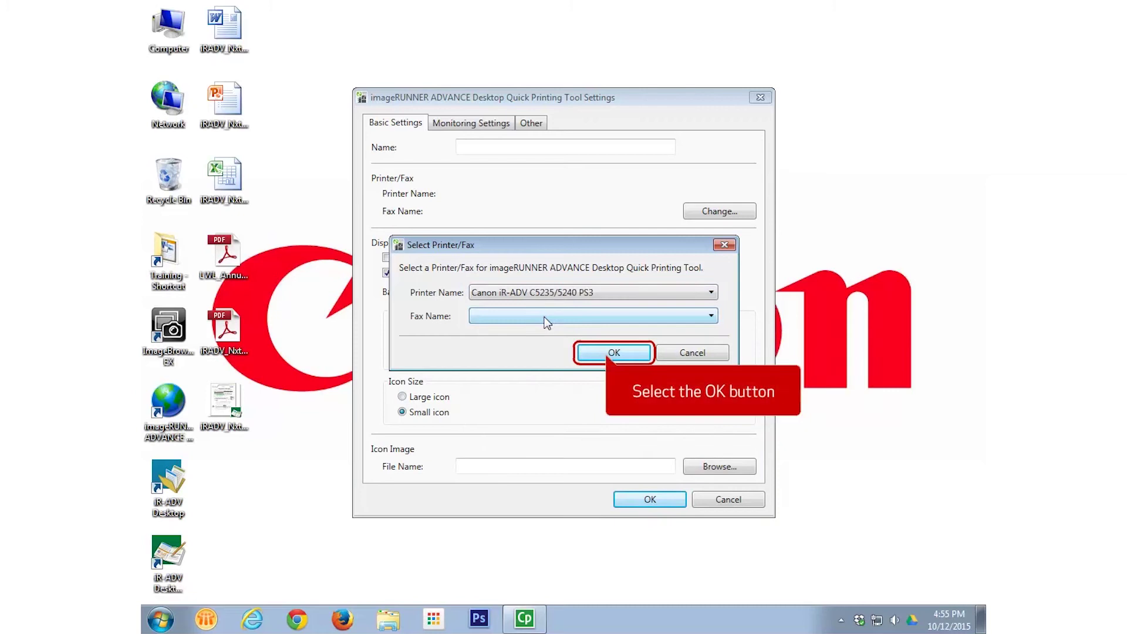
click(611, 352)
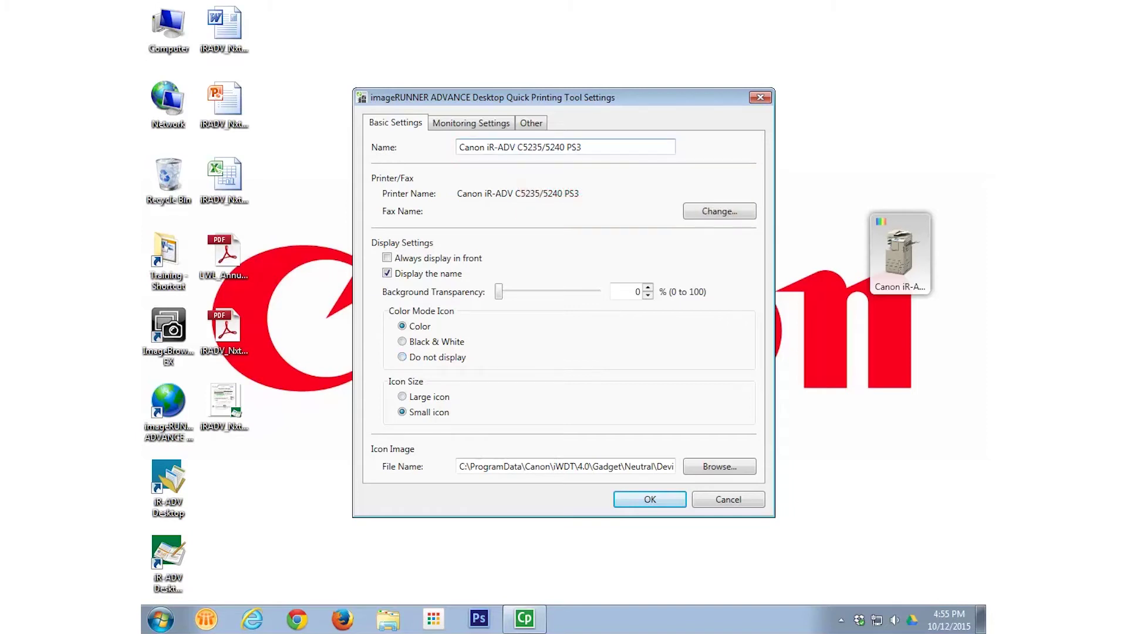
Shorten the tool's name to C5235, save it, and move it to the desktop's top-right corner.
key(BackSpace)
key(BackSpace)
key(BackSpace)
key(BackSpace)
key(BackSpace)
key(BackSpace)
key(BackSpace)
key(BackSpace)
key(BackSpace)
key(BackSpace)
key(BackSpace)
key(BackSpace)
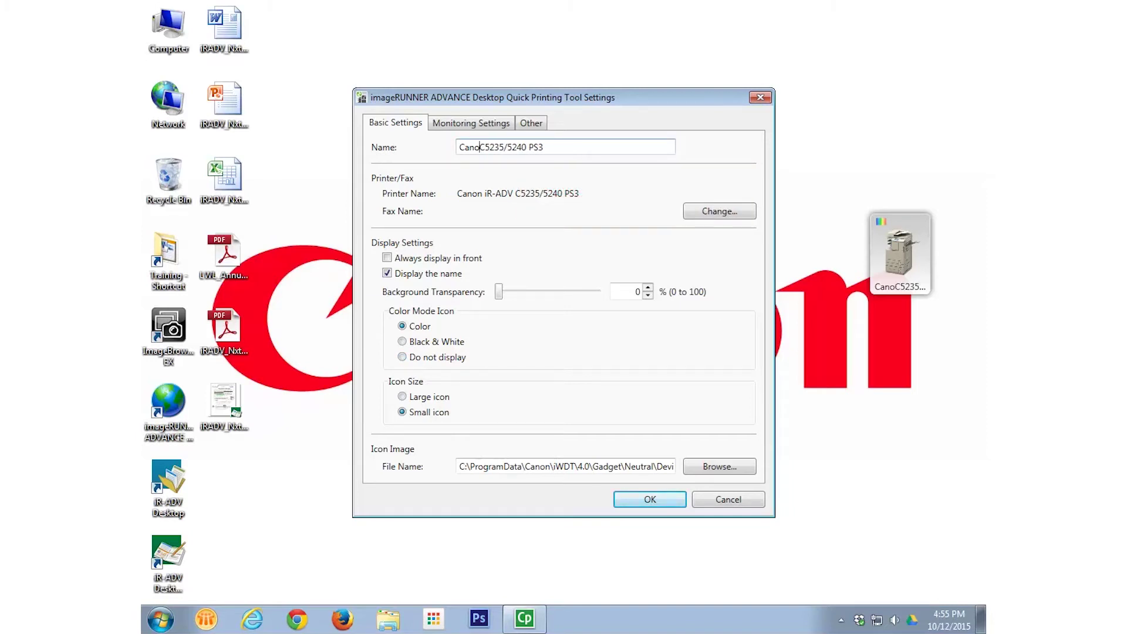
key(BackSpace)
key(End)
key(BackSpace)
key(BackSpace)
key(BackSpace)
key(BackSpace)
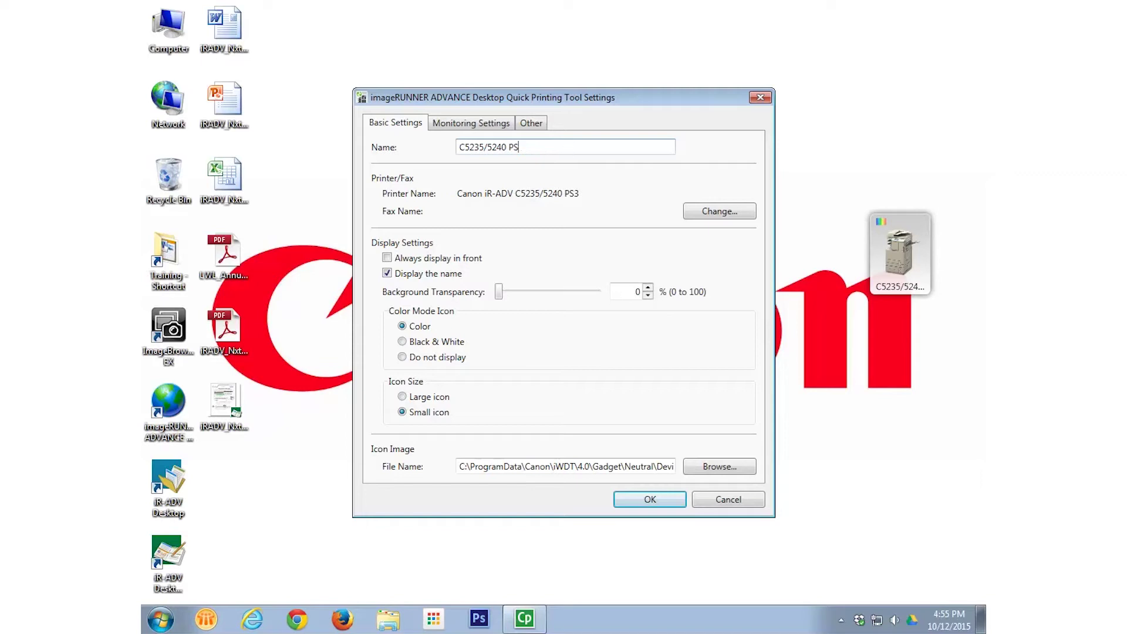
key(BackSpace)
key(BackSpace)
key(BackSpace)
key(BackSpace)
key(BackSpace)
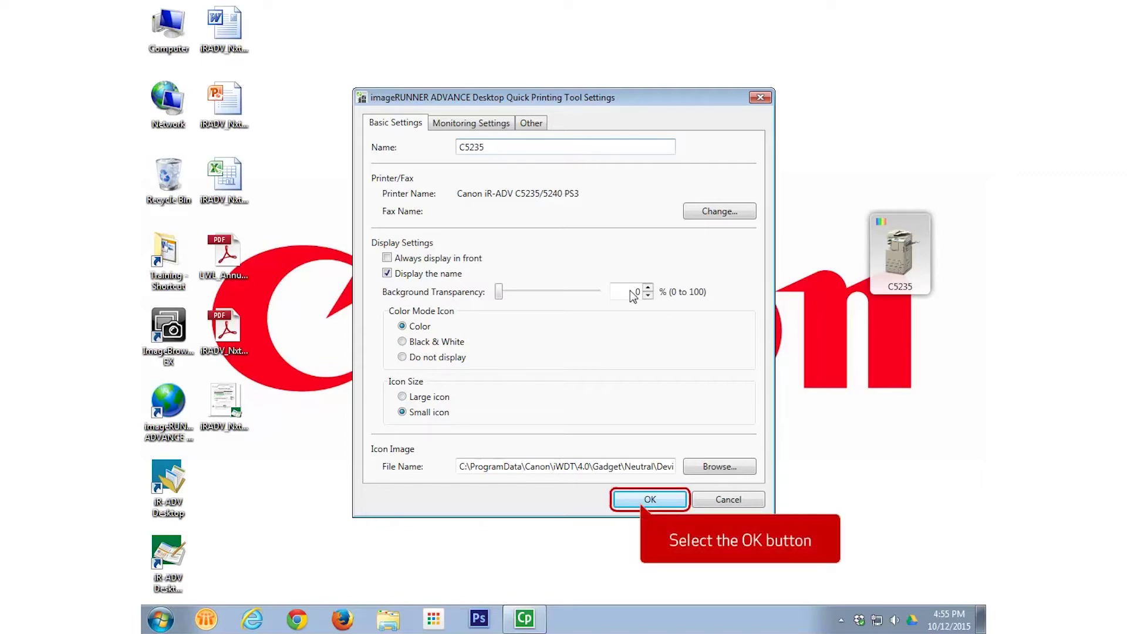
click(641, 503)
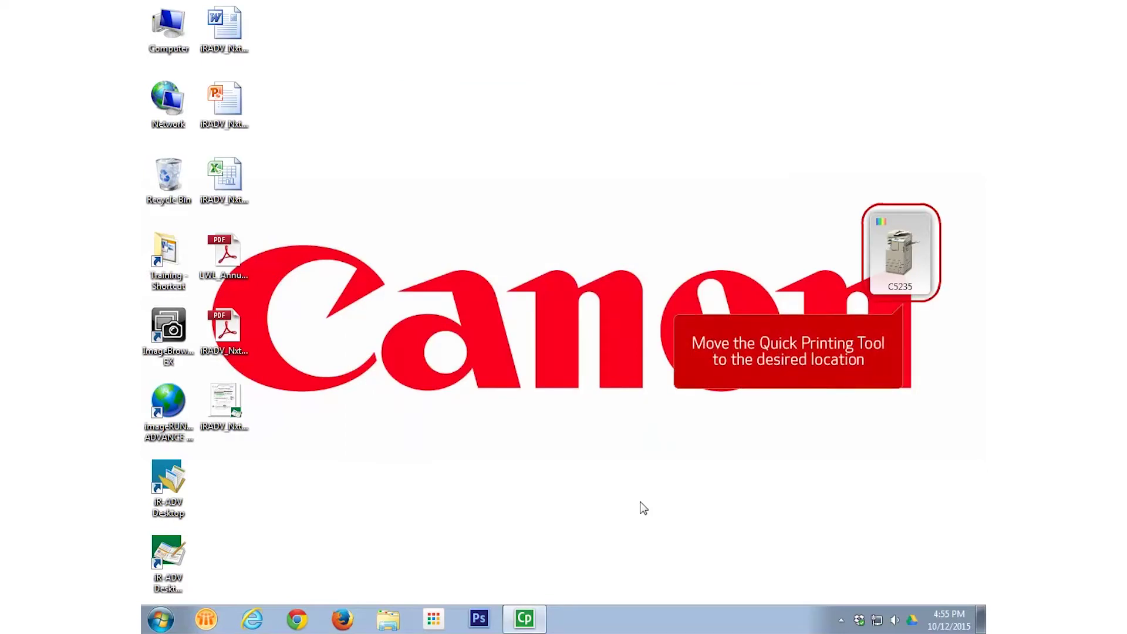
drag(901, 291, 927, 59)
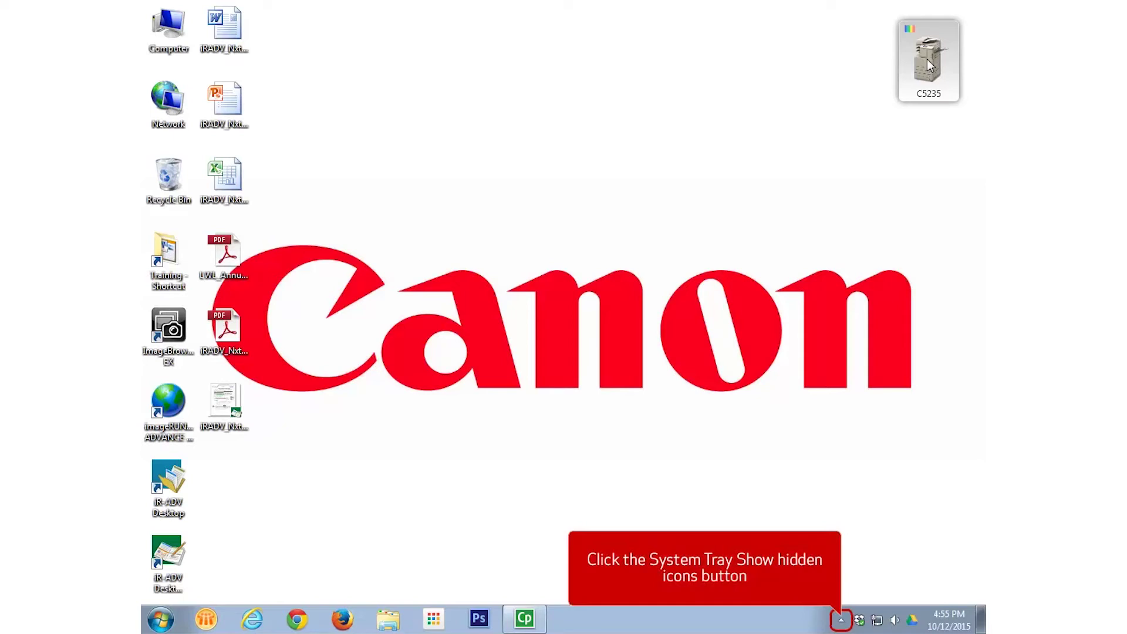
Create another Quick Printing Tool from the tray monitor with Canon iR-ADV C5250 as its printer.
click(841, 621)
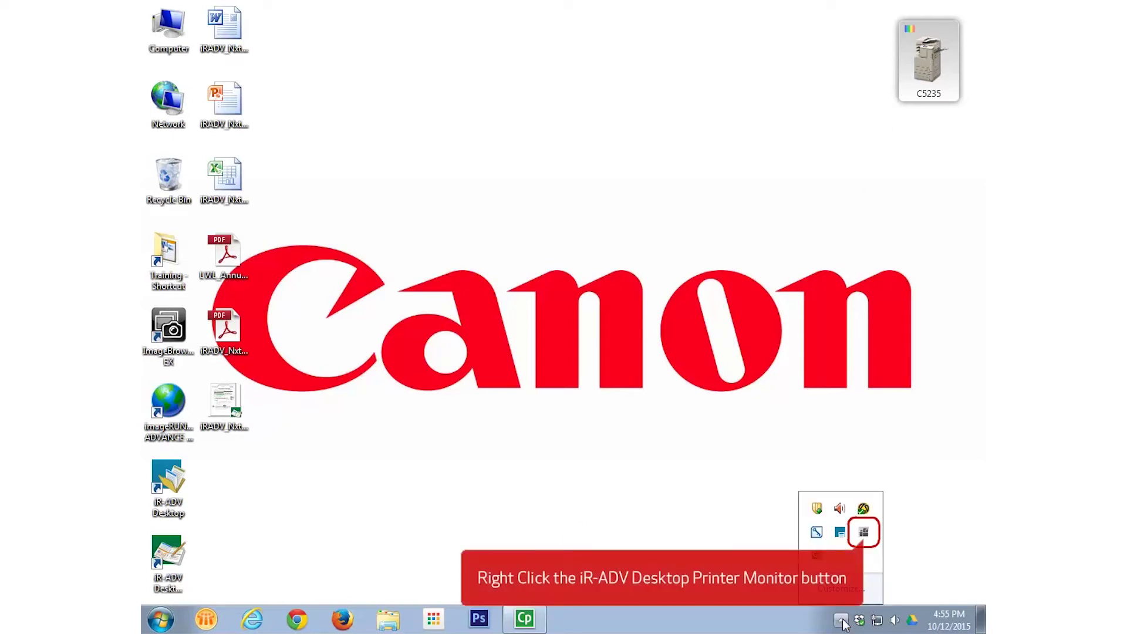
right_click(863, 532)
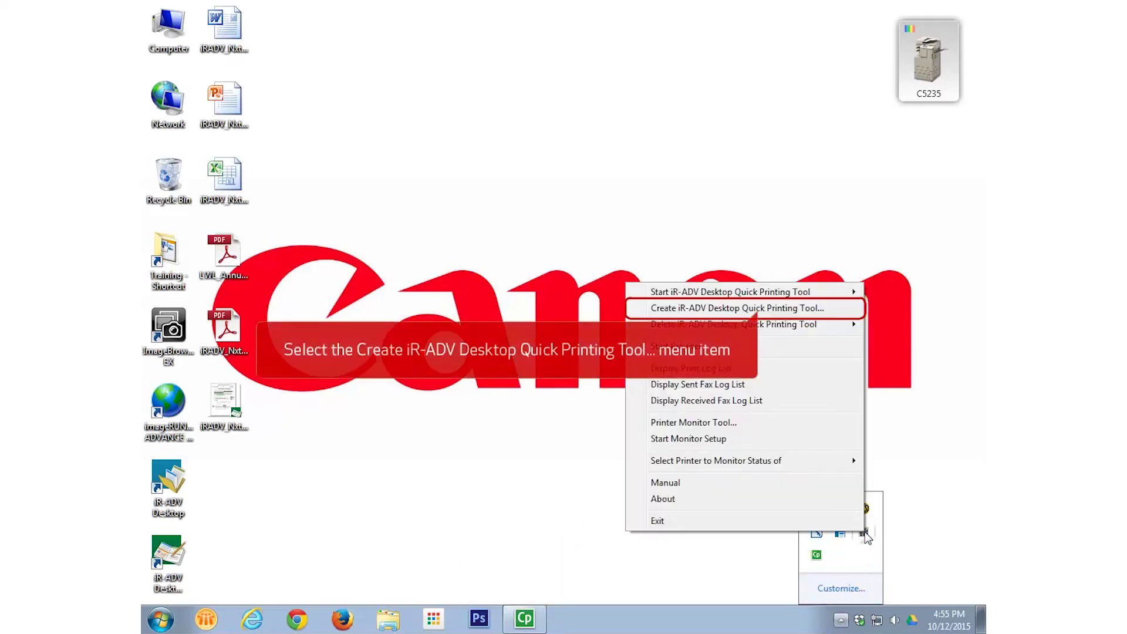
click(758, 308)
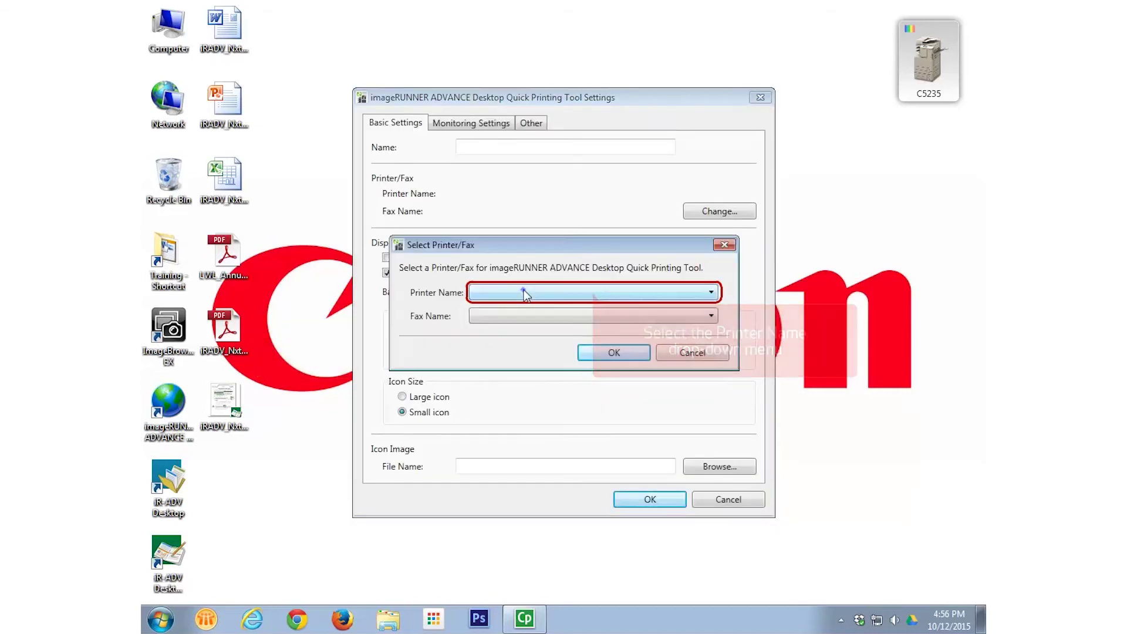
click(526, 292)
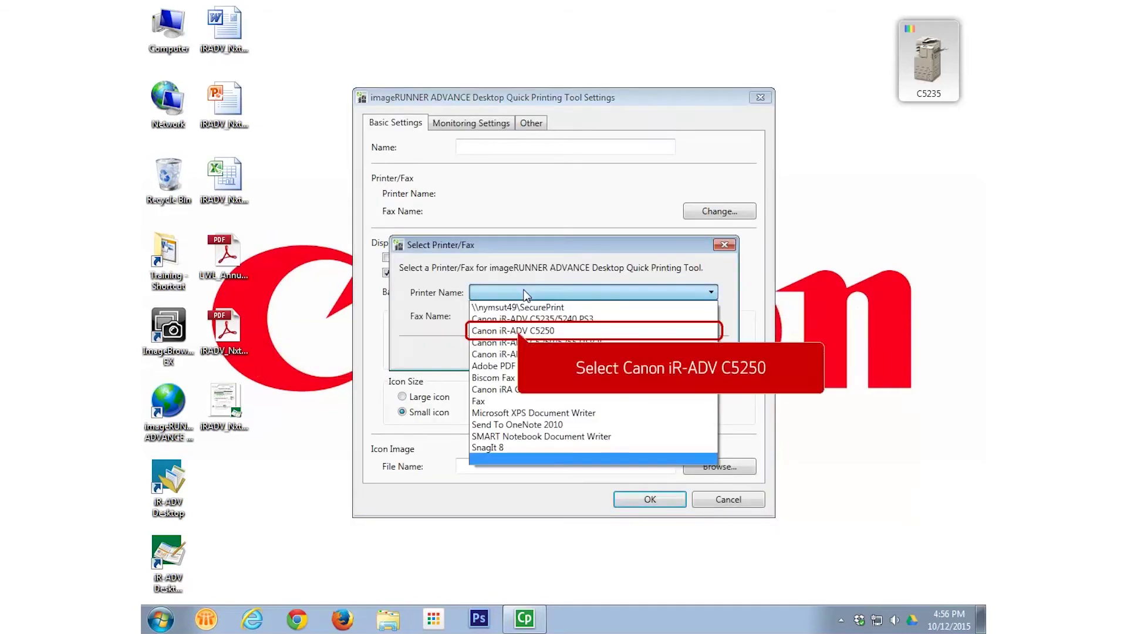
click(518, 330)
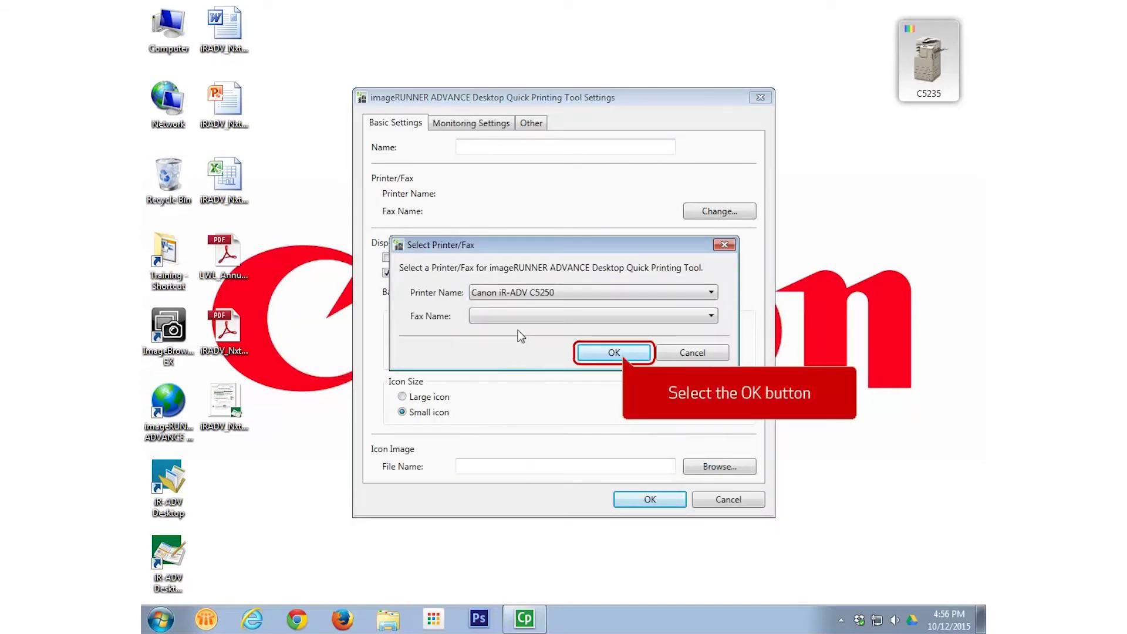
click(623, 353)
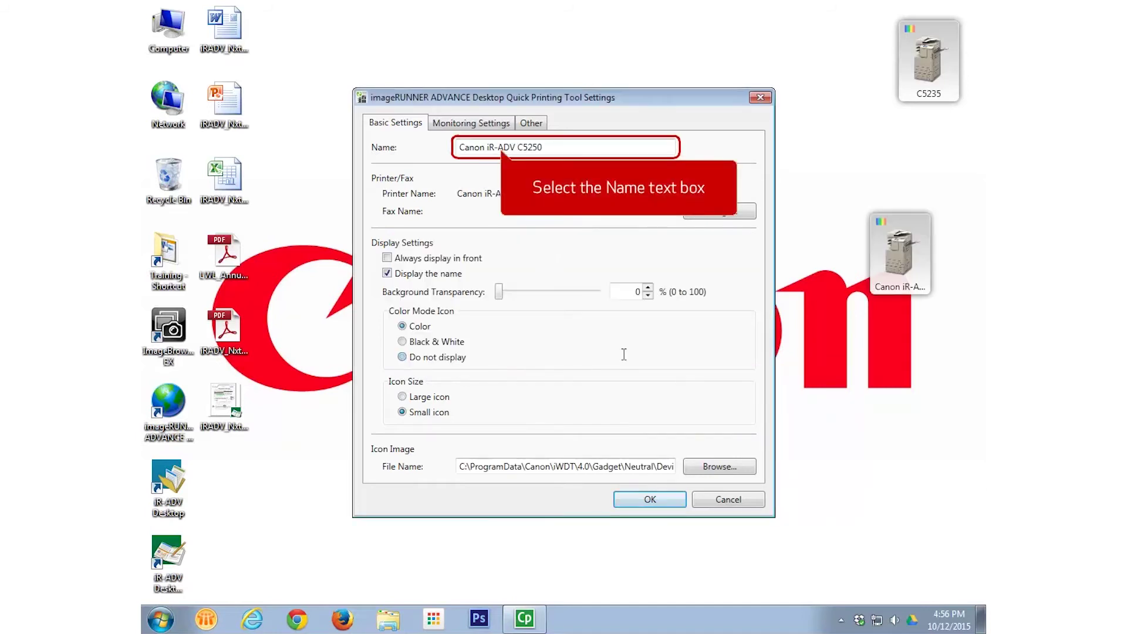
Rename the tool to C5250, save it, and place it just below C5235.
click(517, 147)
key(BackSpace)
key(BackSpace)
key(BackSpace)
key(BackSpace)
key(BackSpace)
key(BackSpace)
key(BackSpace)
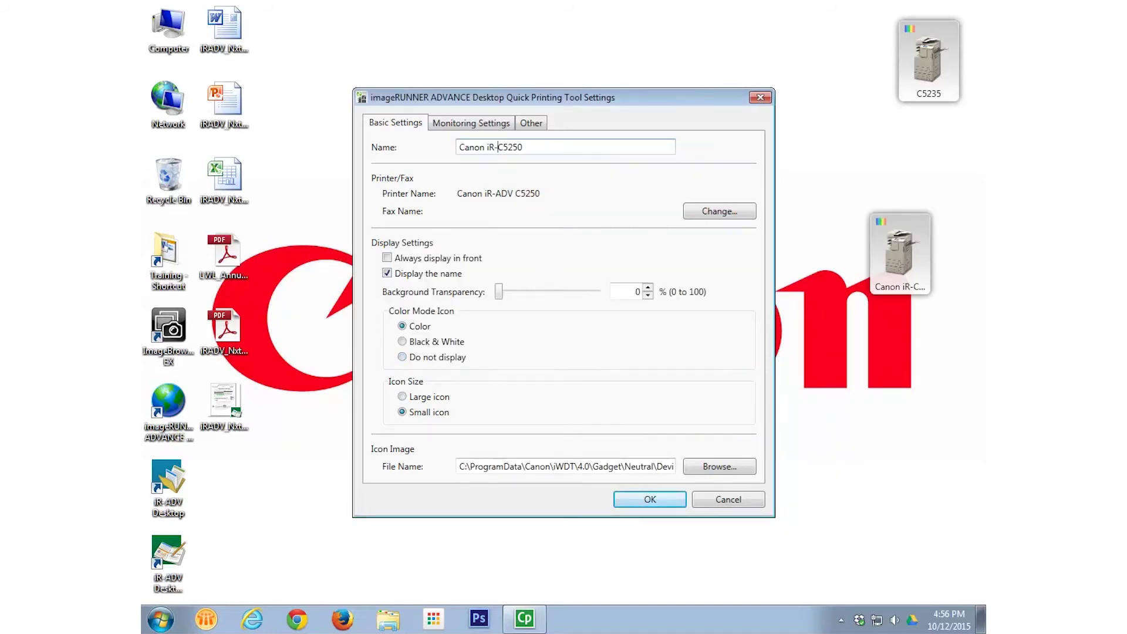
key(BackSpace)
key(BackSpace)
key(BackSpace)
key(BackSpace)
key(BackSpace)
key(BackSpace)
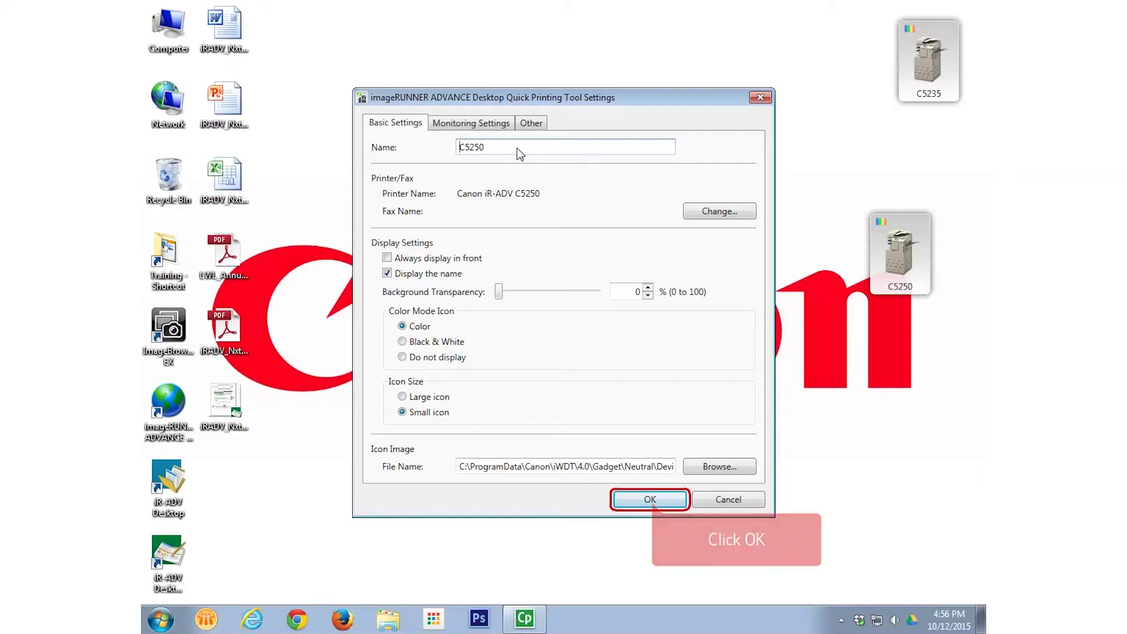
click(651, 499)
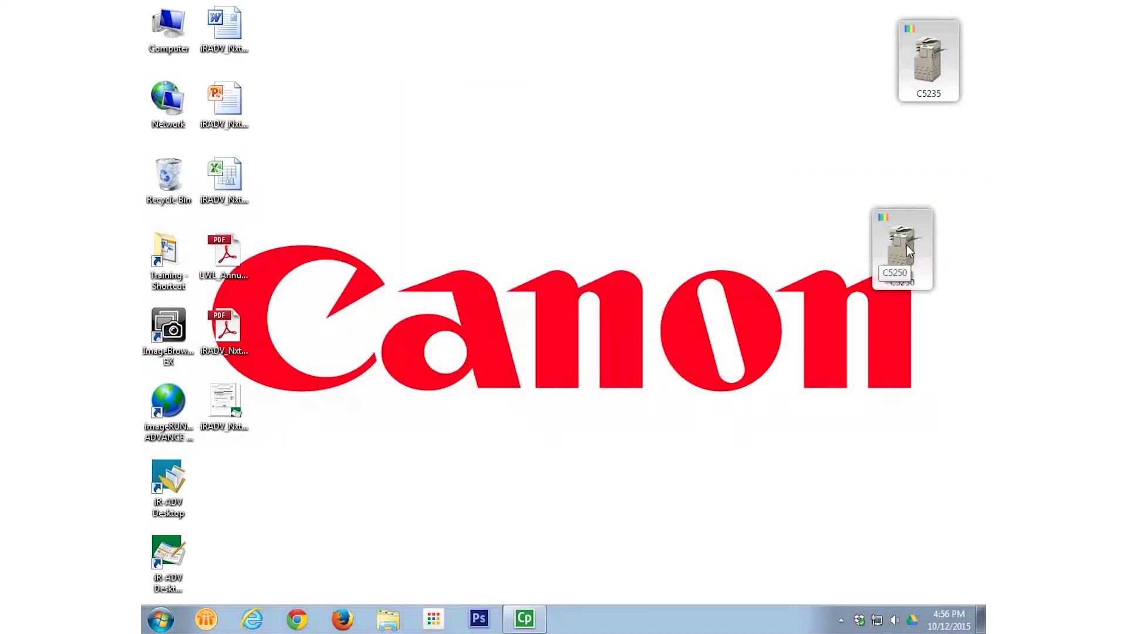
drag(906, 245, 931, 173)
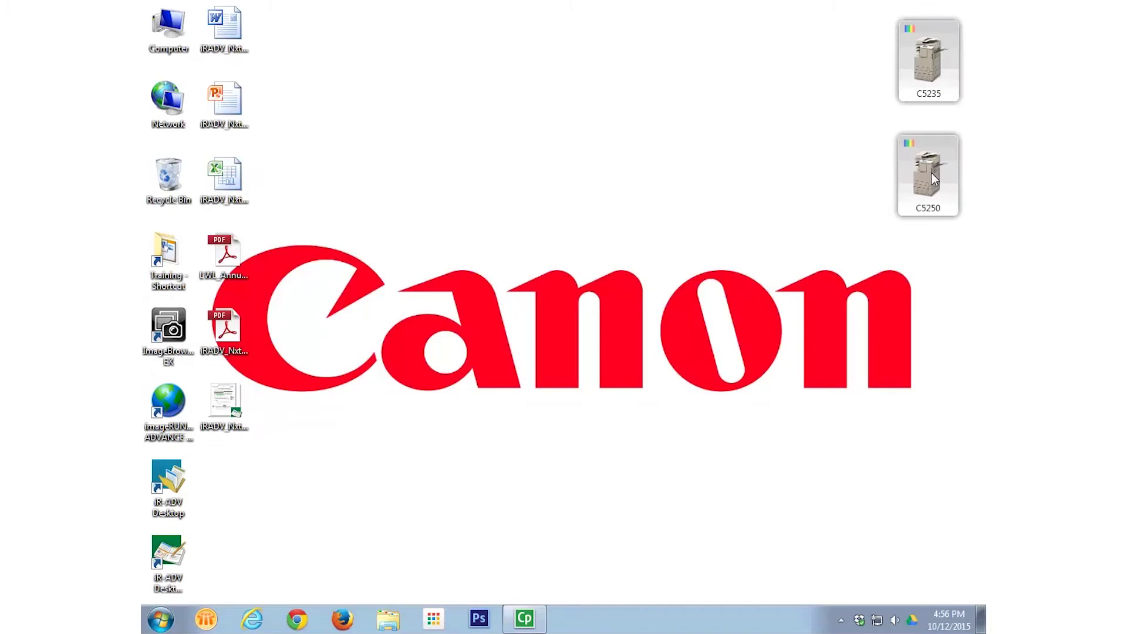
click(841, 620)
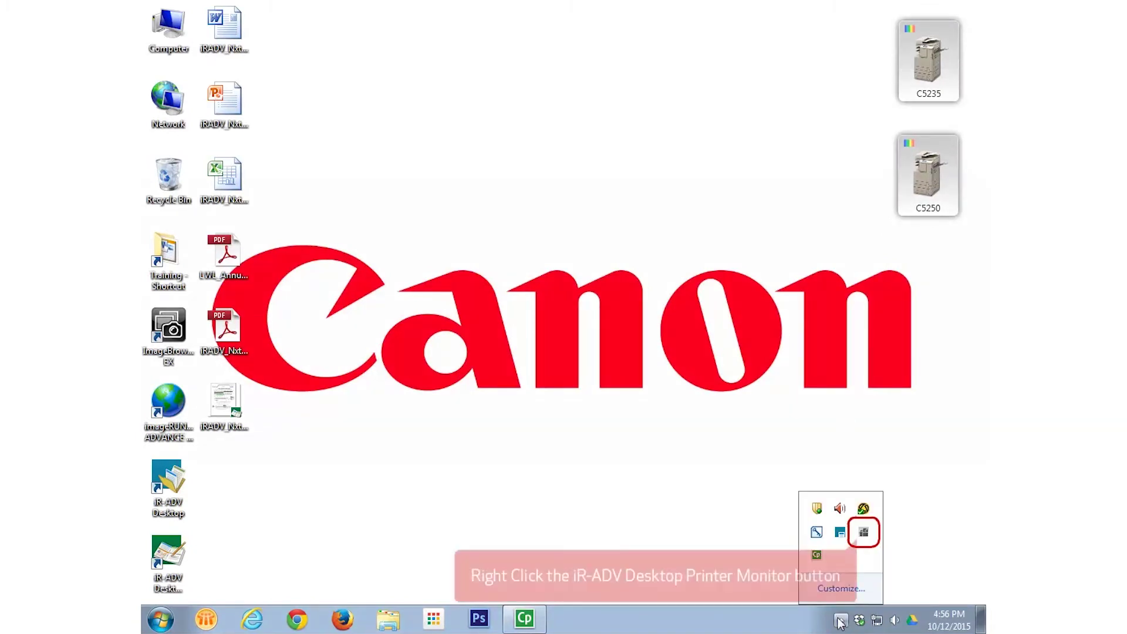
Create a third Quick Printing Tool with Canon iR-ADV C7270 PS3 as its printer.
right_click(864, 532)
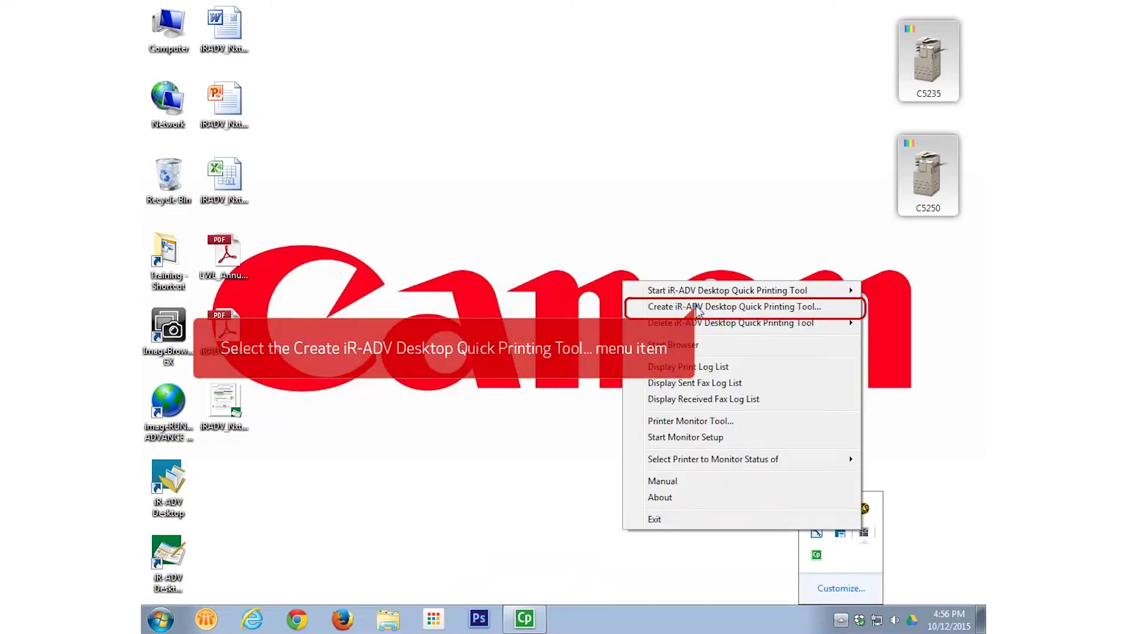
click(660, 307)
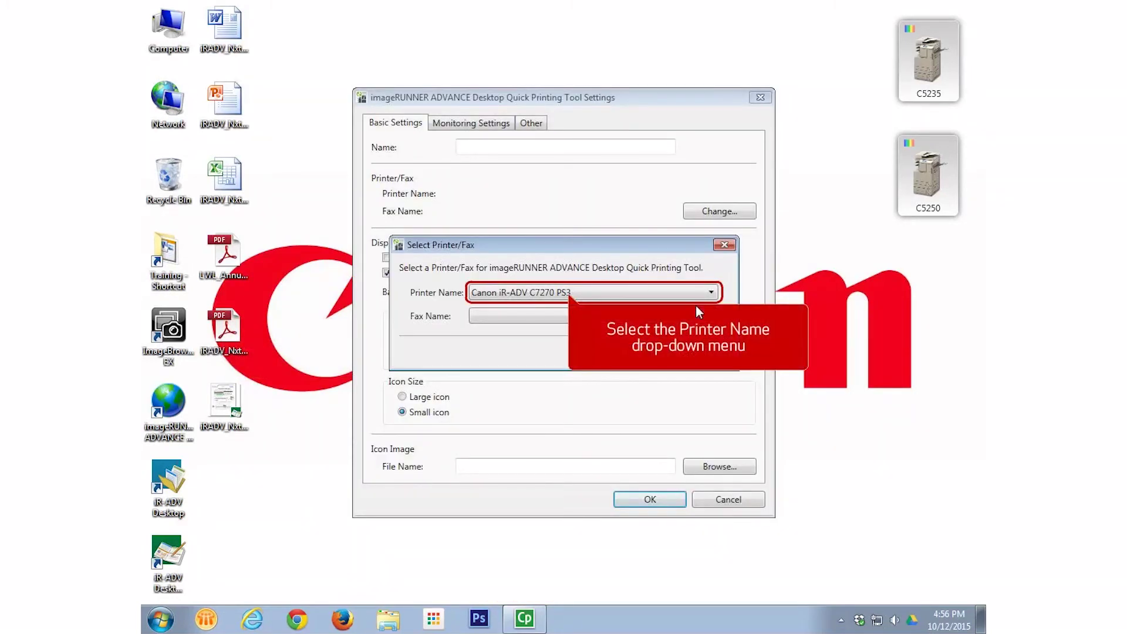
click(557, 291)
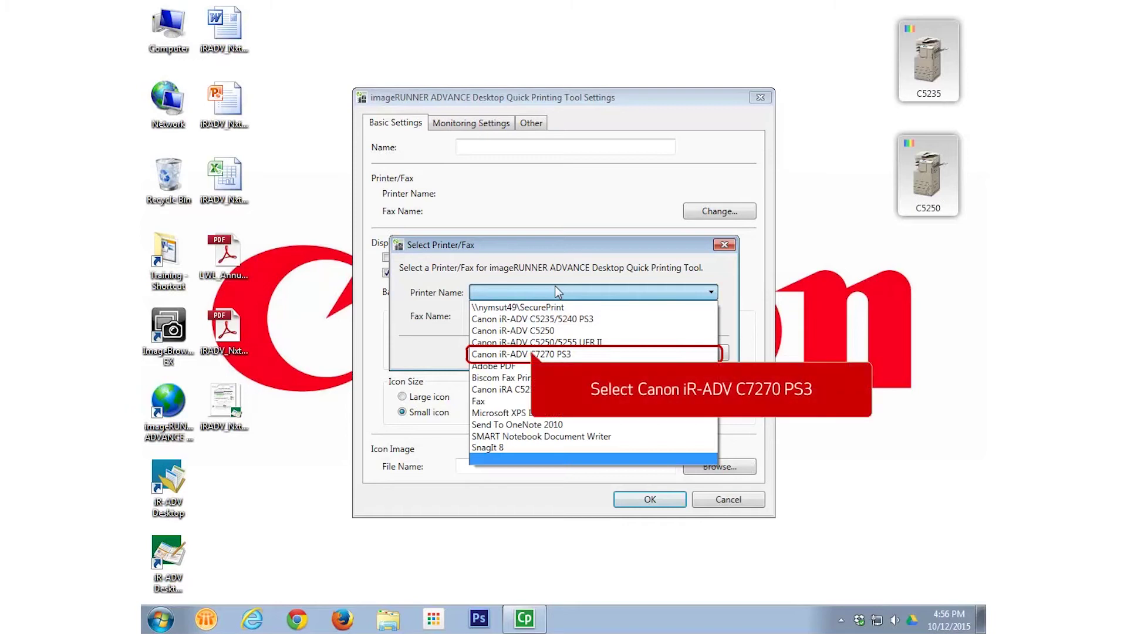
click(533, 354)
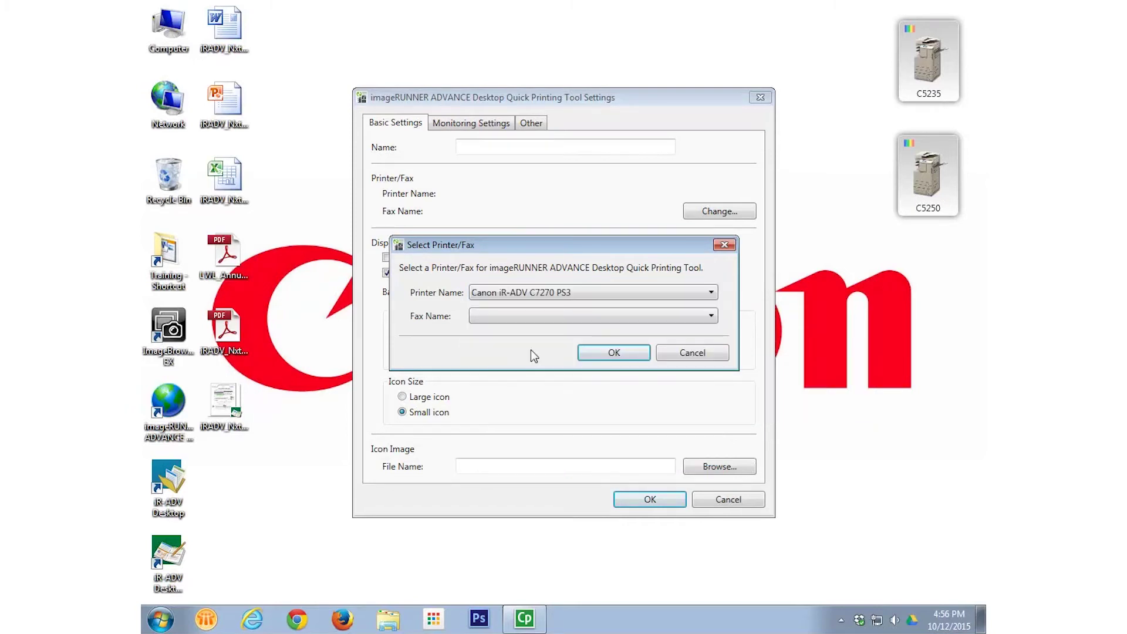
click(597, 351)
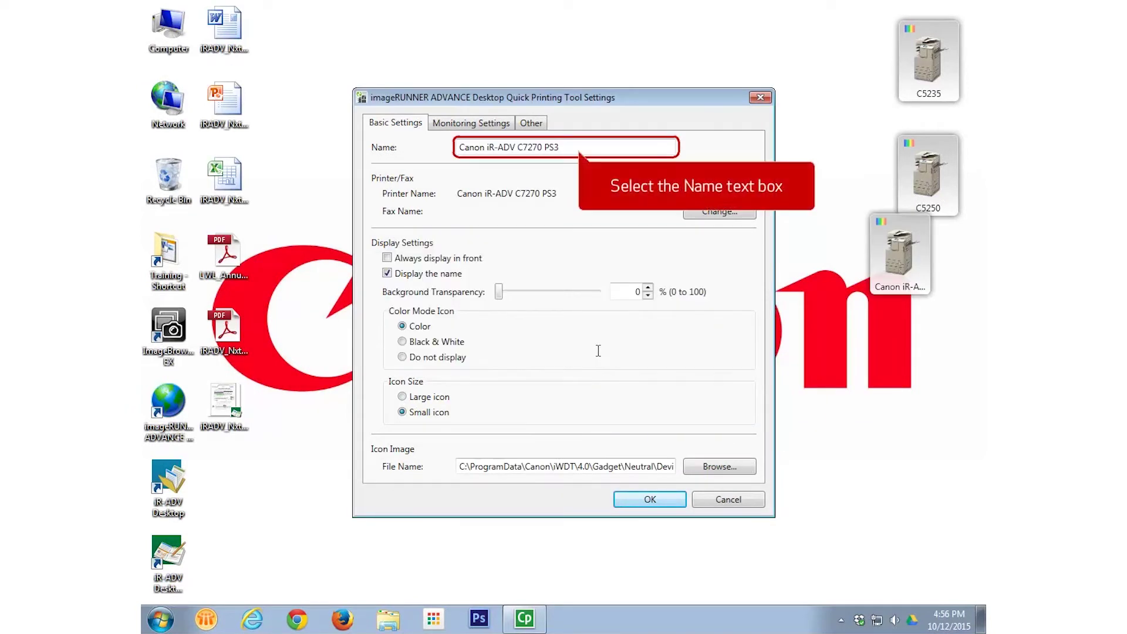
Shorten the third tool's name to C7270 and save its settings.
click(580, 148)
key(BackSpace)
key(BackSpace)
key(BackSpace)
key(BackSpace)
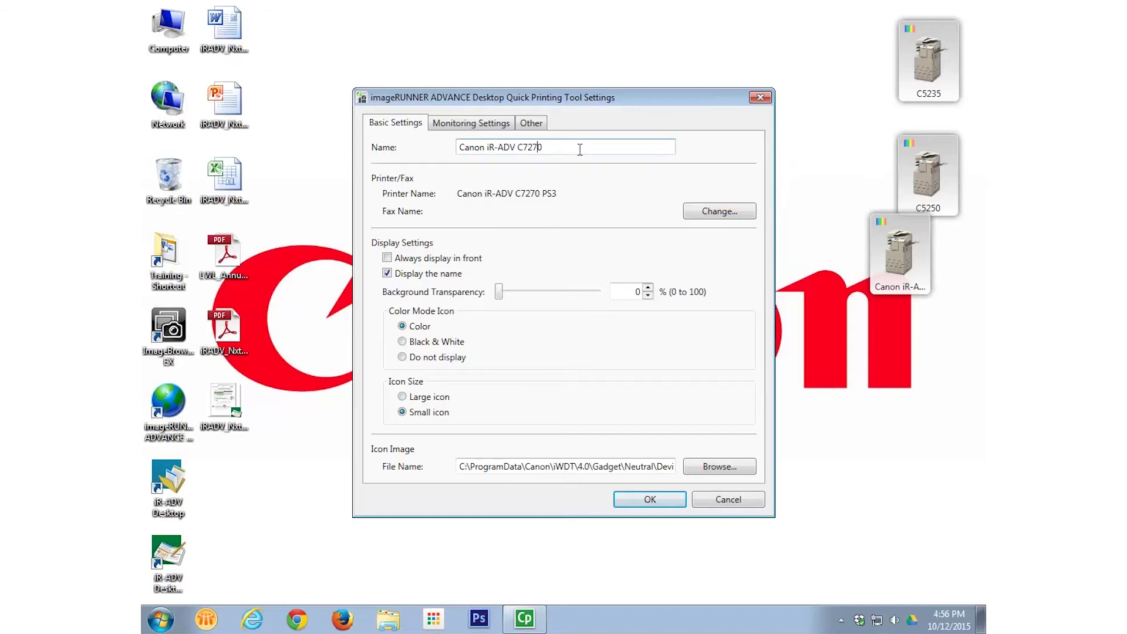
key(BackSpace)
key(BackSpace)
key(BackSpace)
key(BackSpace)
key(BackSpace)
key(BackSpace)
key(BackSpace)
key(BackSpace)
key(BackSpace)
key(BackSpace)
key(BackSpace)
key(BackSpace)
key(BackSpace)
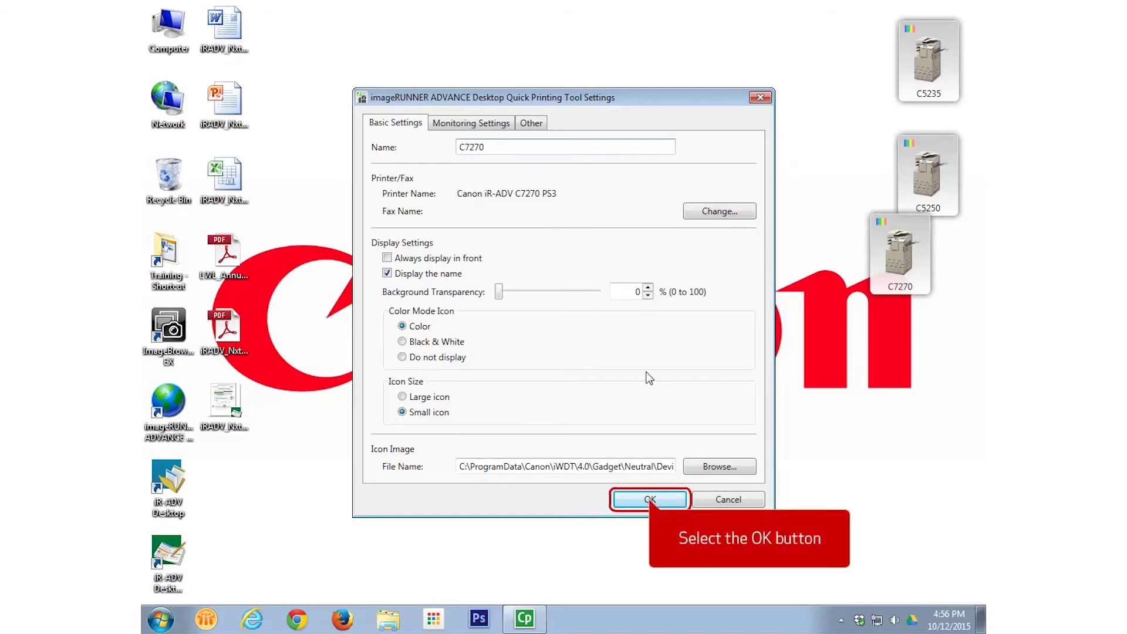
click(649, 500)
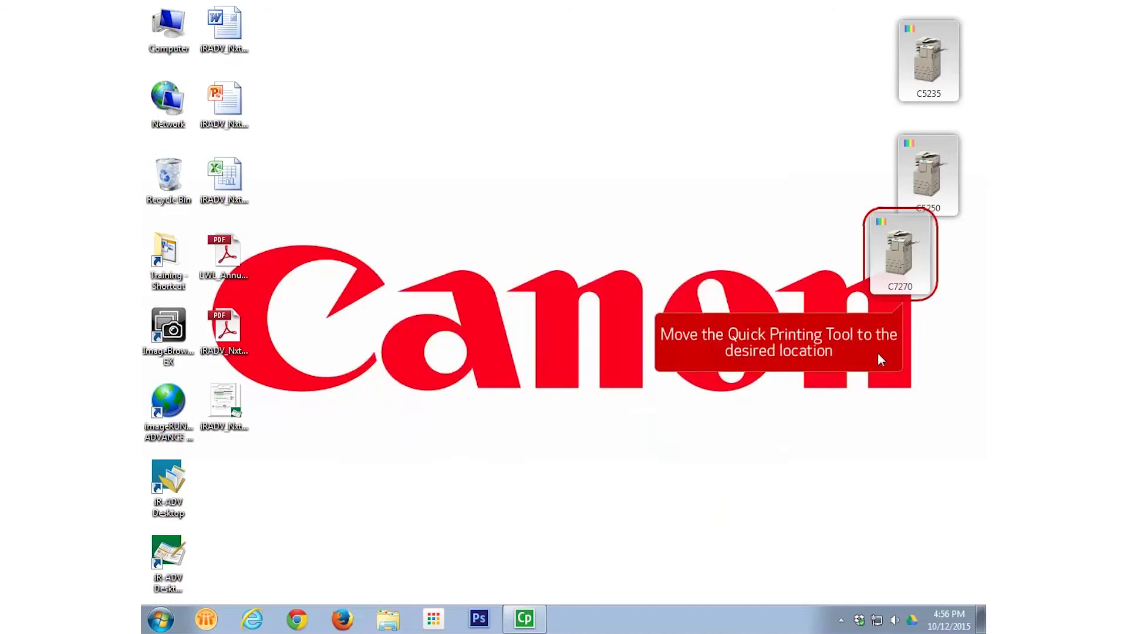
Line the C7270 tool up below C5250, then drag the Word document onto the C5235 tool.
drag(888, 274, 917, 299)
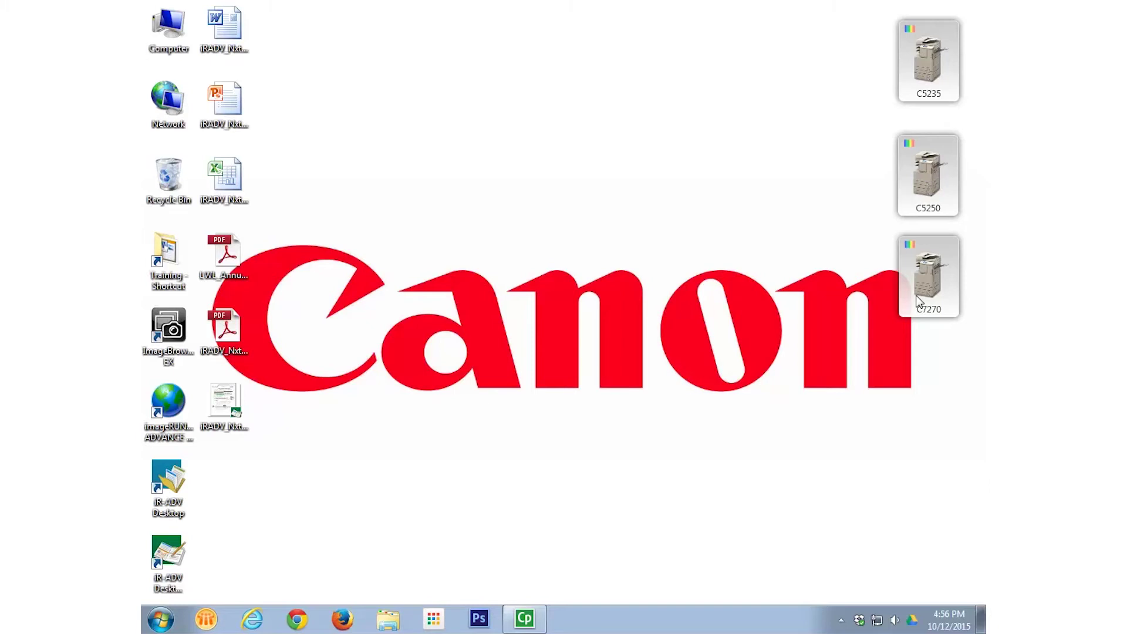
drag(225, 27, 883, 106)
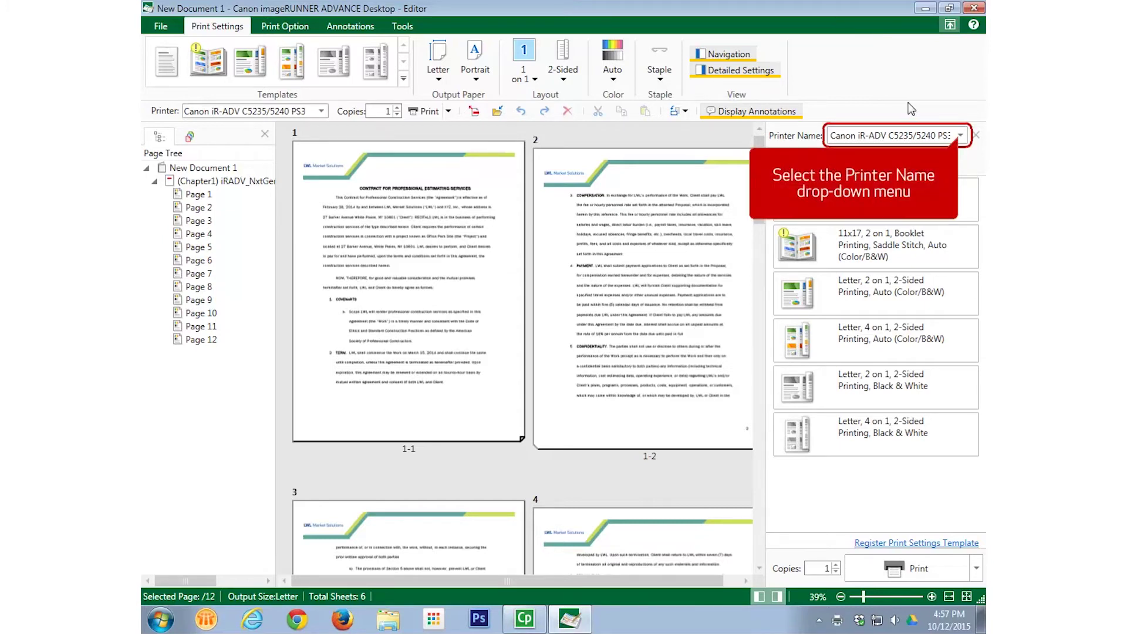
click(960, 136)
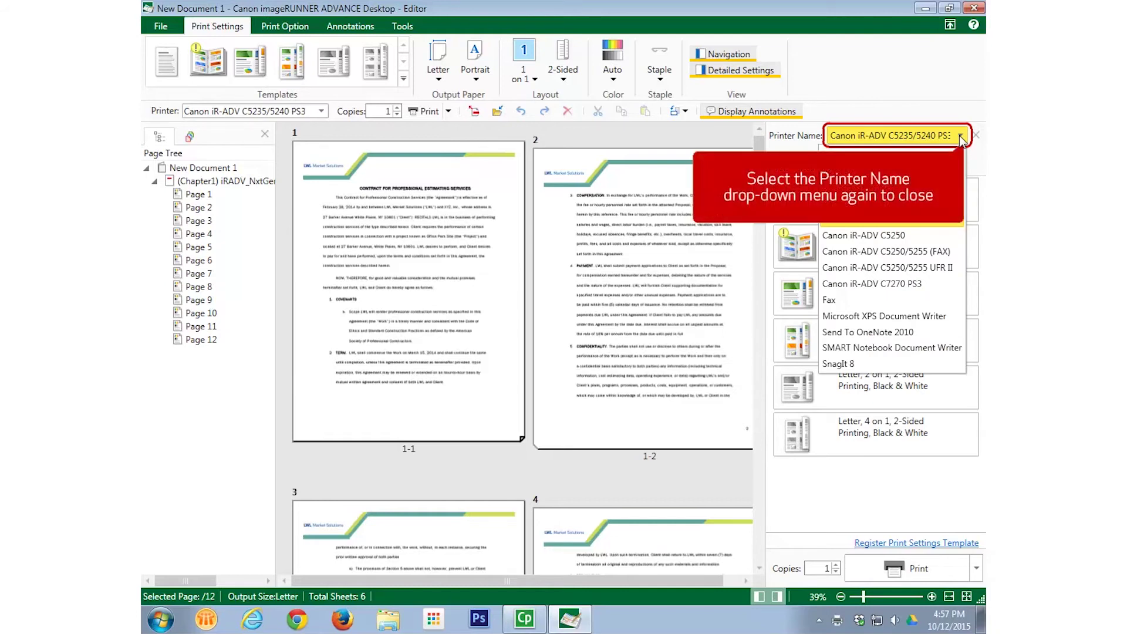
click(960, 136)
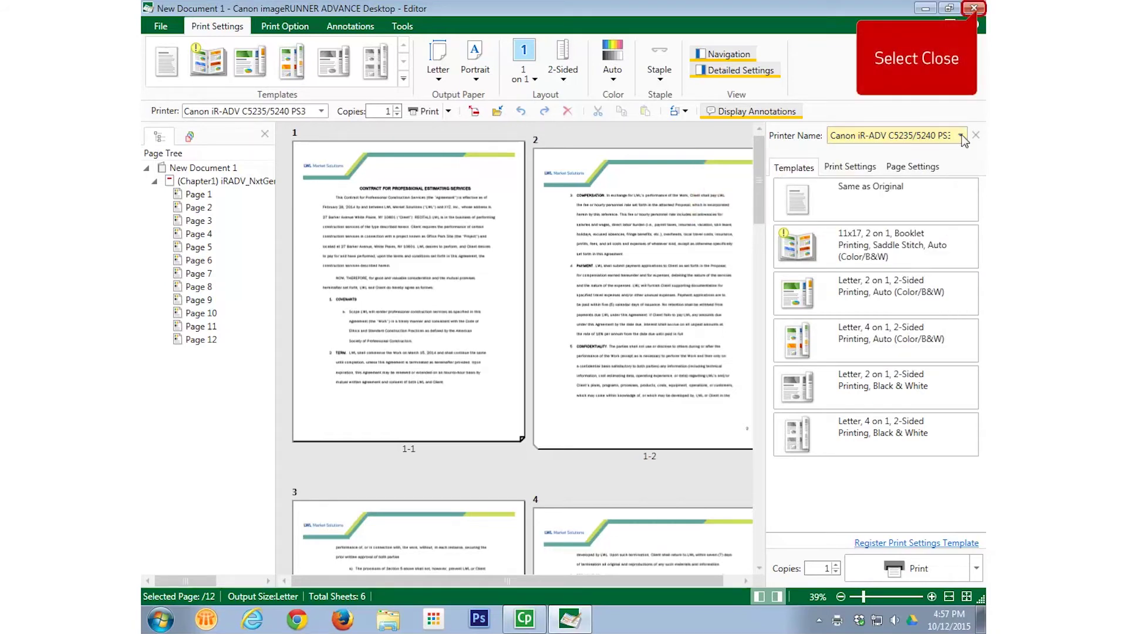
click(974, 8)
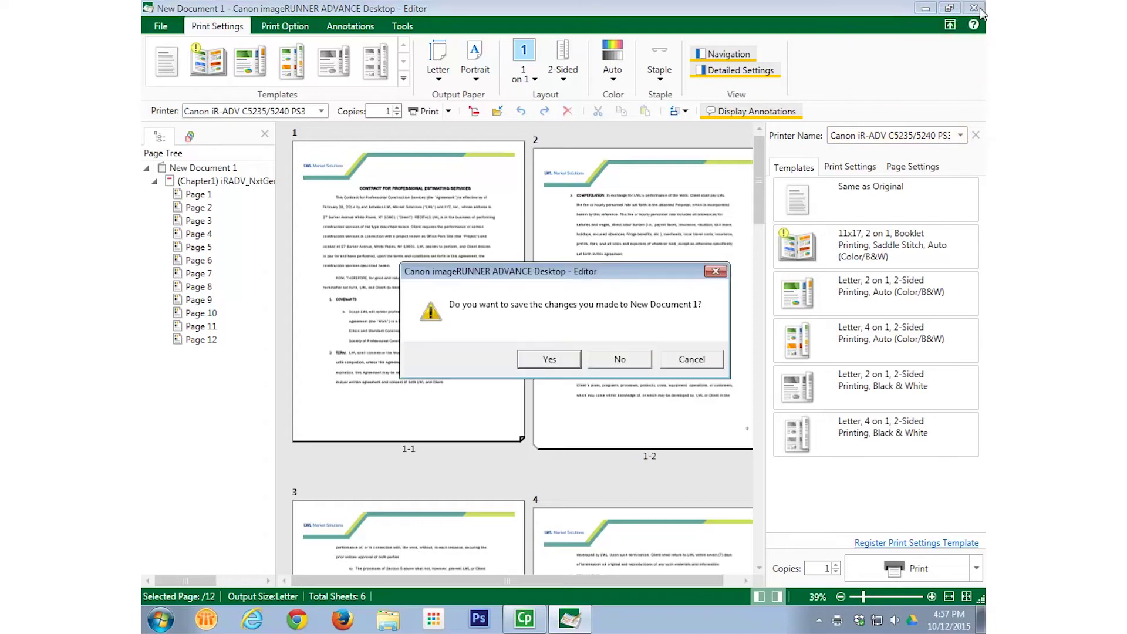
click(600, 358)
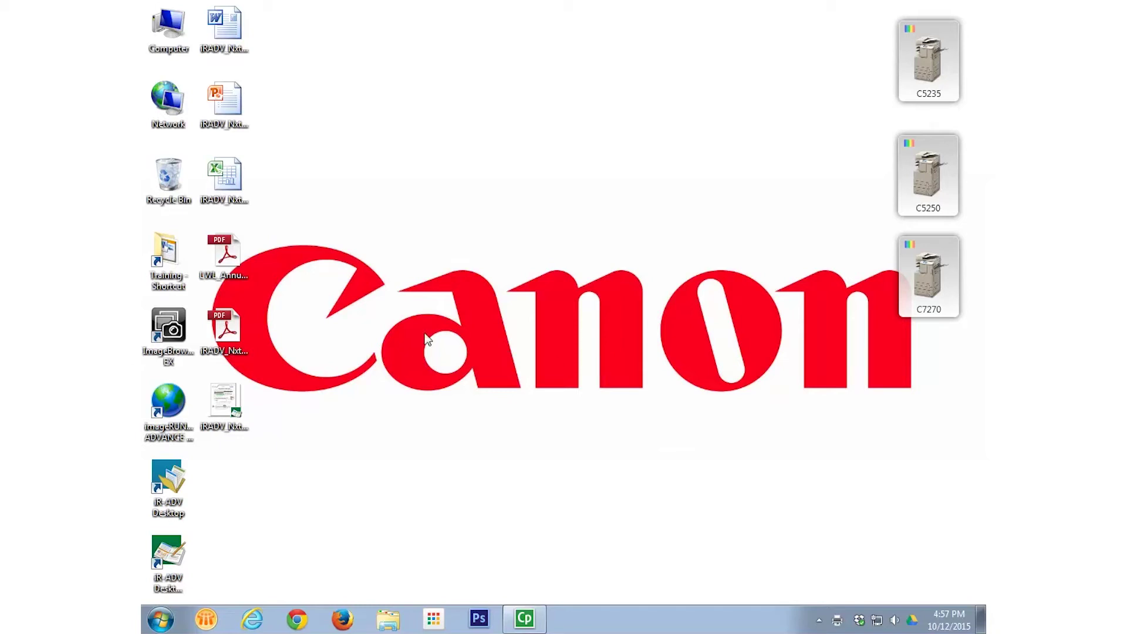
drag(226, 33, 871, 201)
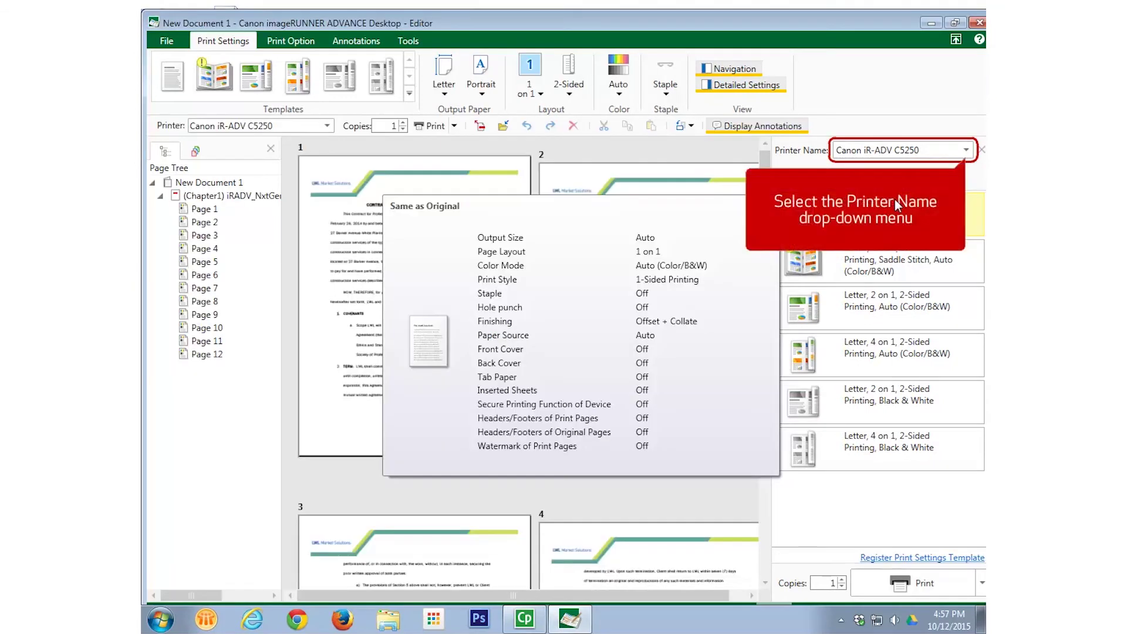
click(965, 150)
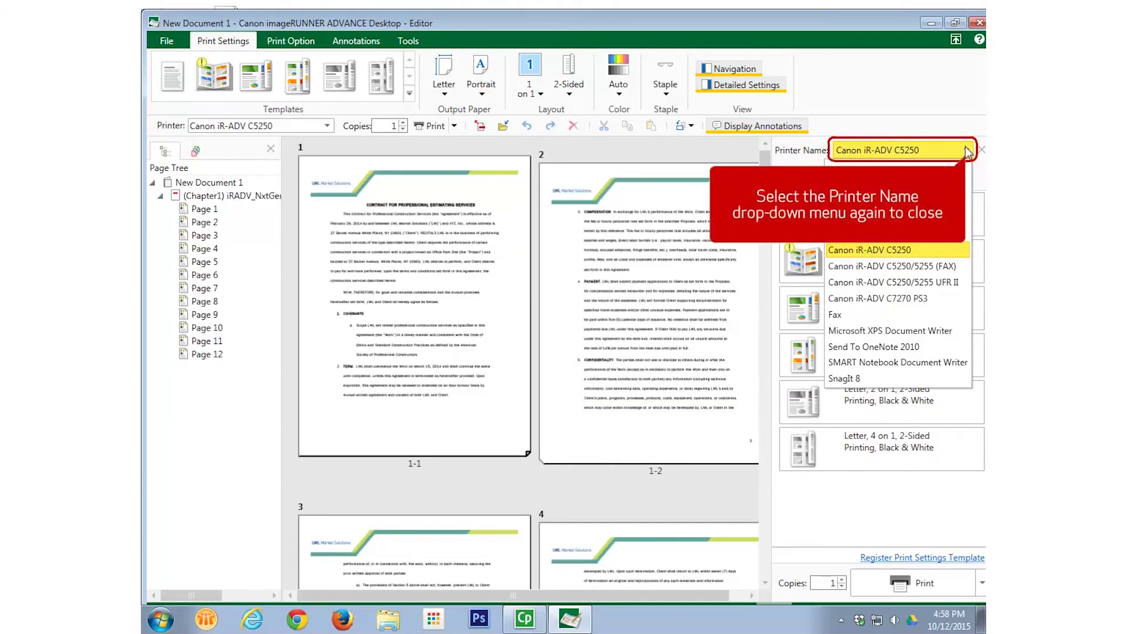
click(967, 151)
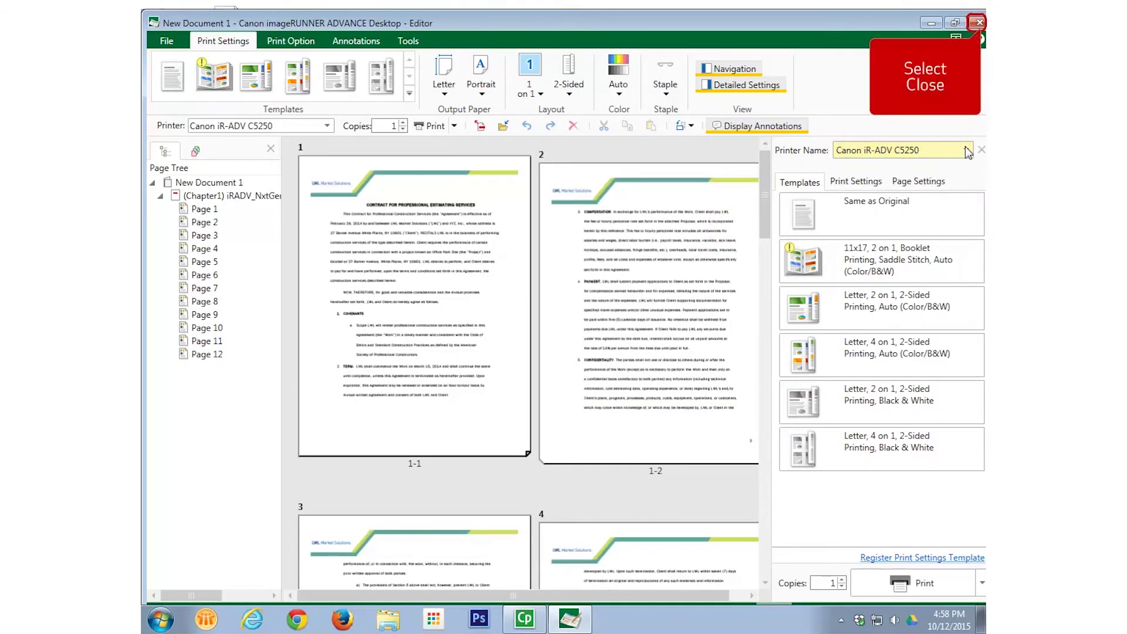
click(978, 23)
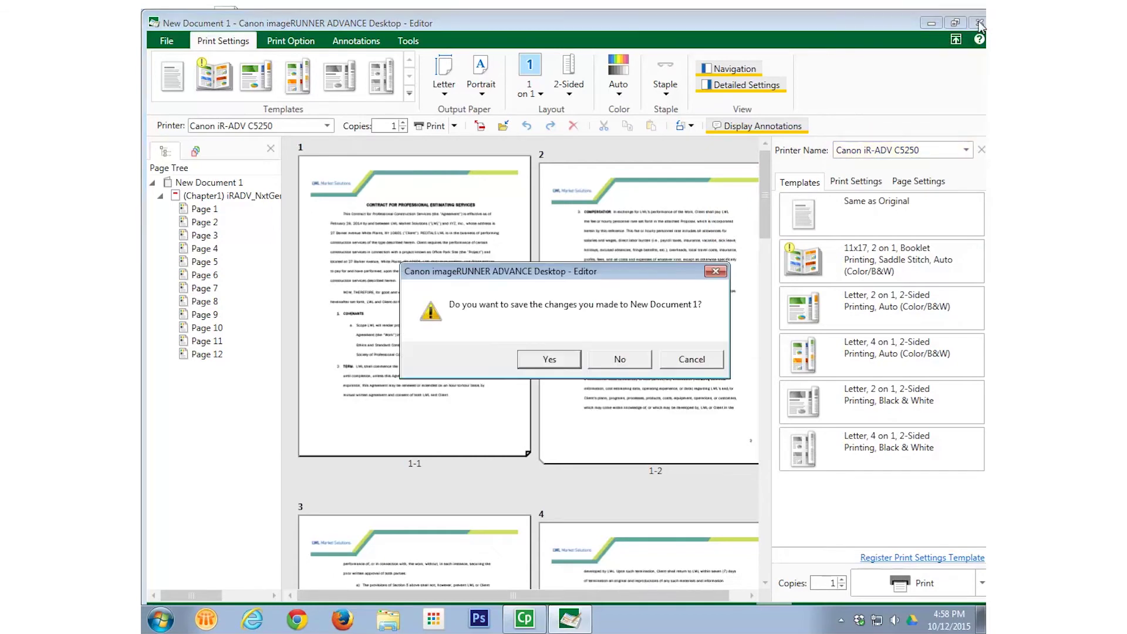
click(606, 360)
drag(225, 27, 925, 276)
click(886, 320)
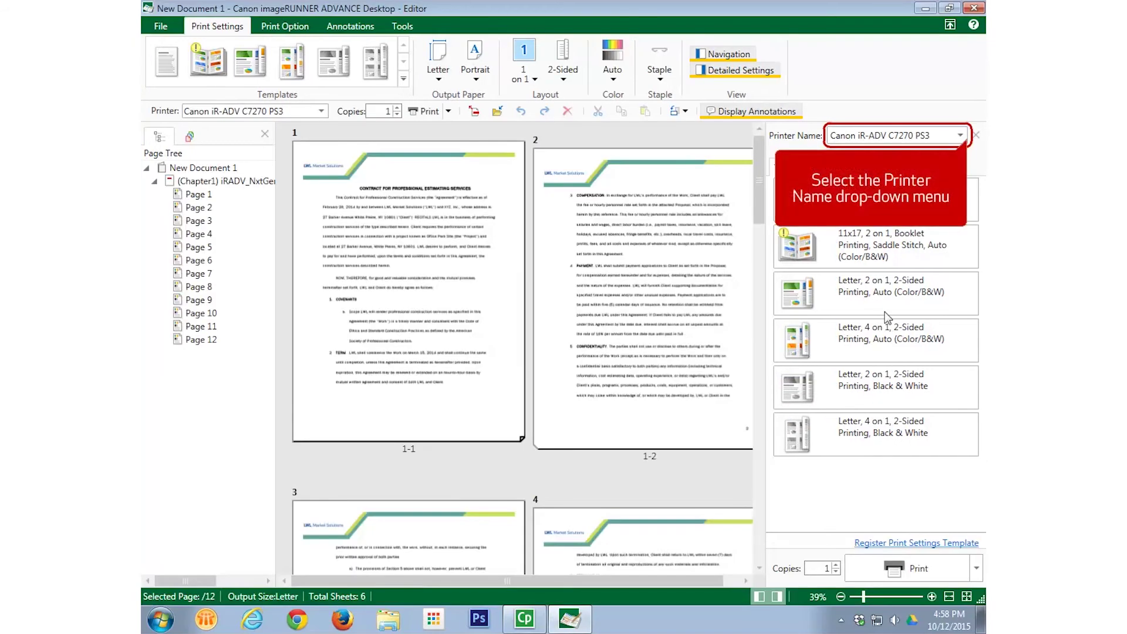
click(968, 141)
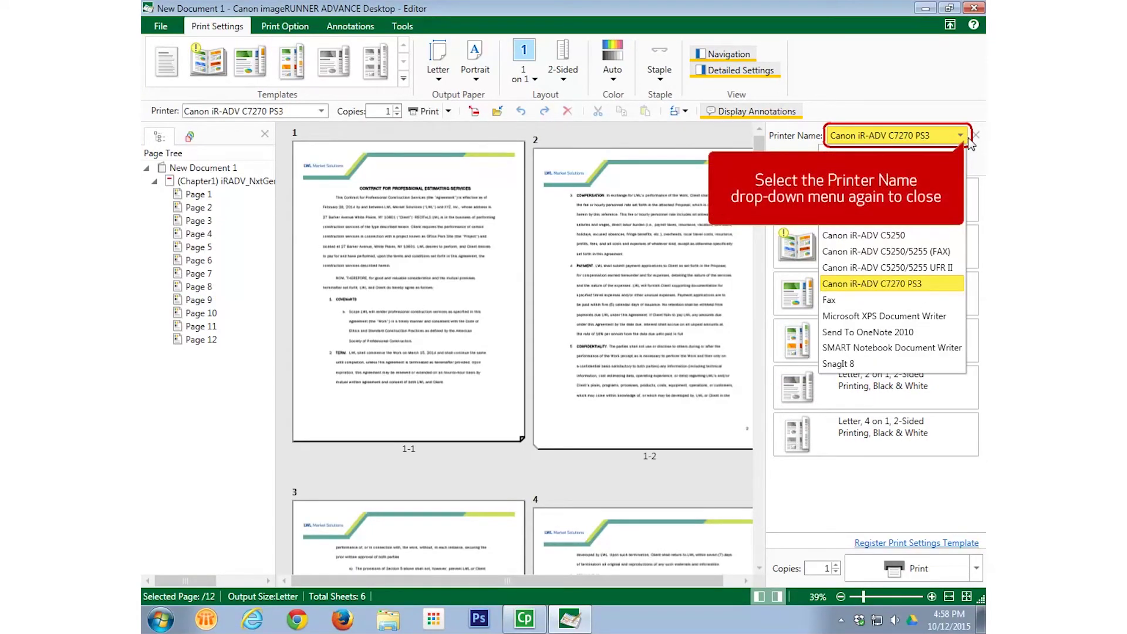
click(966, 141)
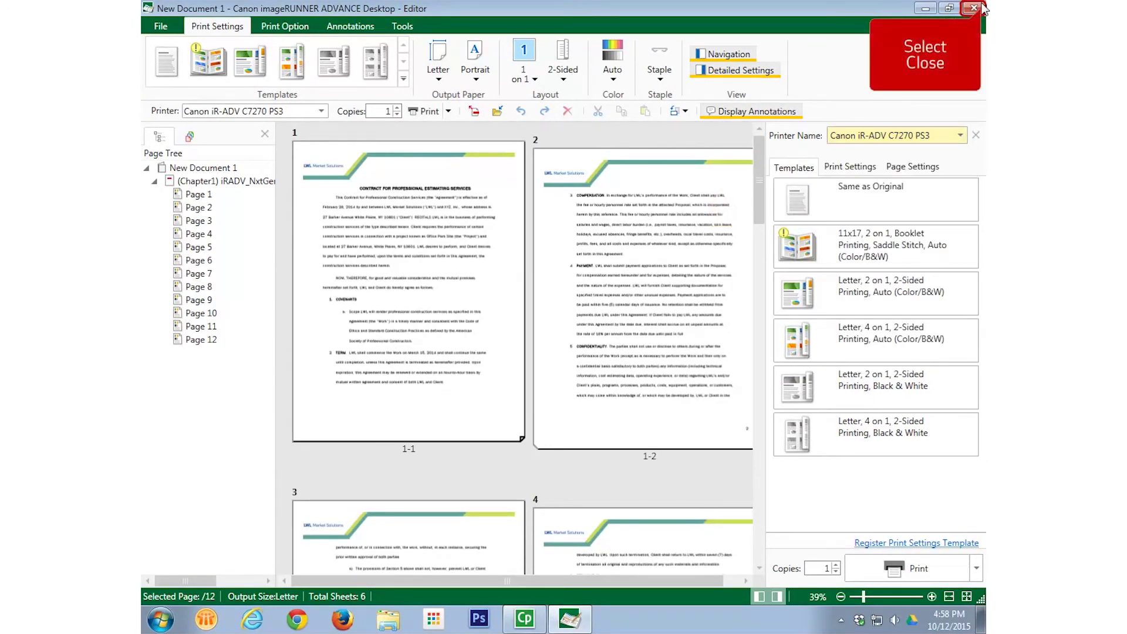
click(980, 8)
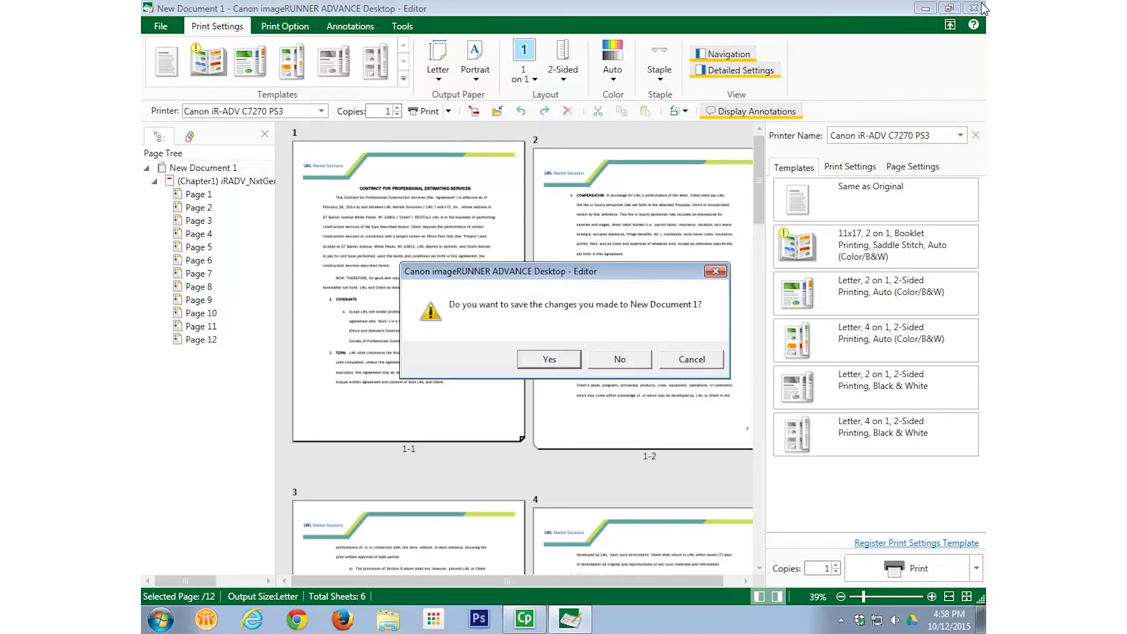
click(620, 359)
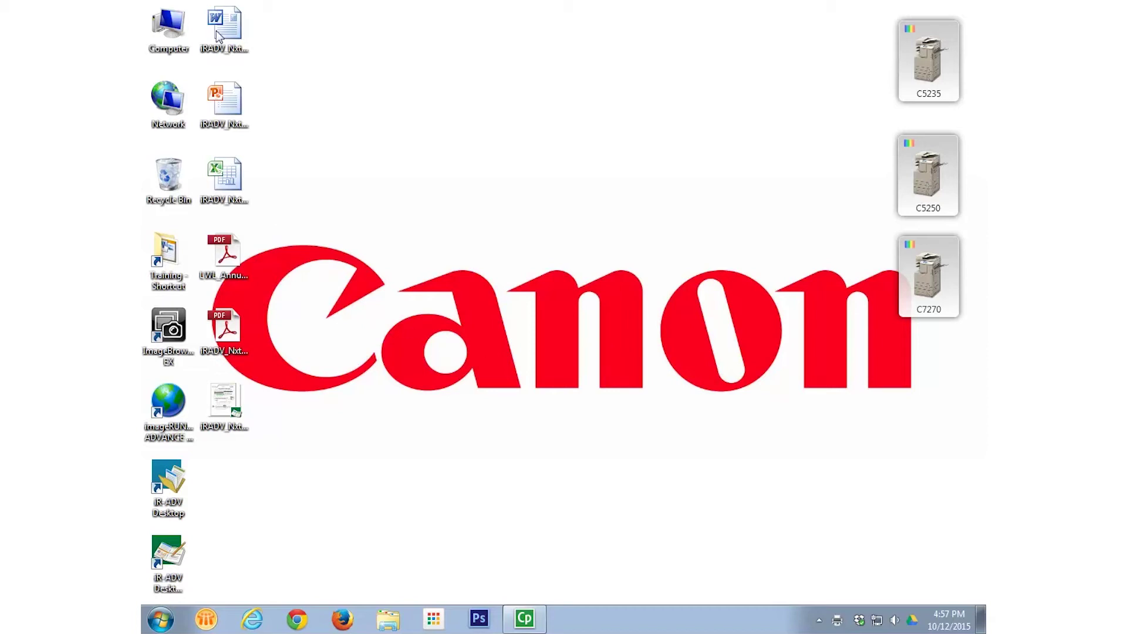
Send the Word contract to the C5235 tool and print it with Same as Original.
drag(222, 32, 917, 56)
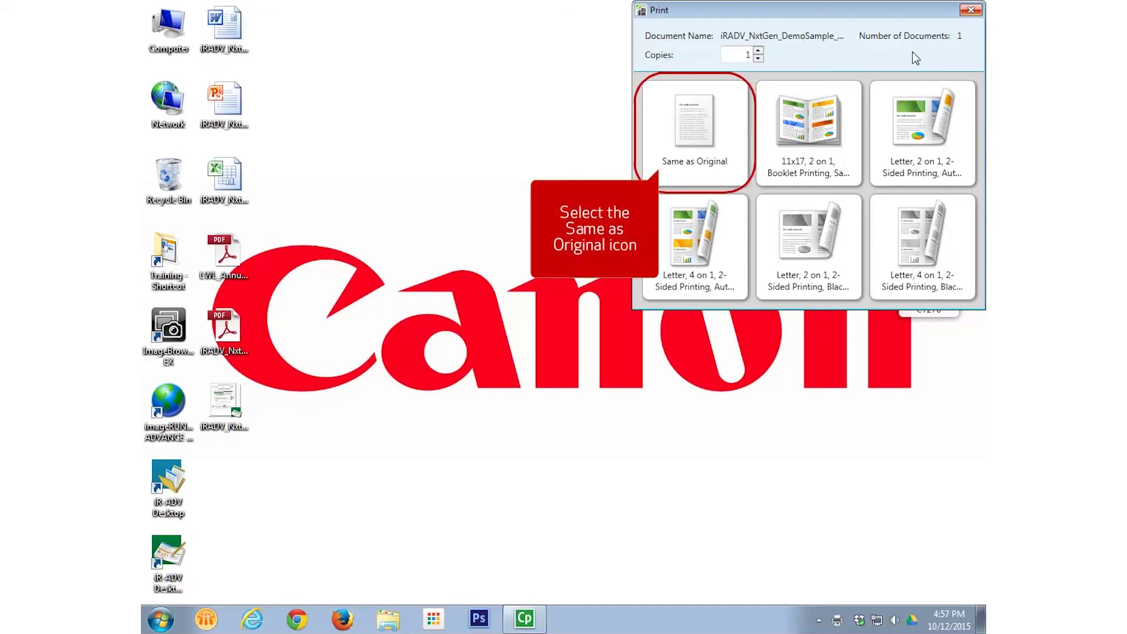
click(707, 125)
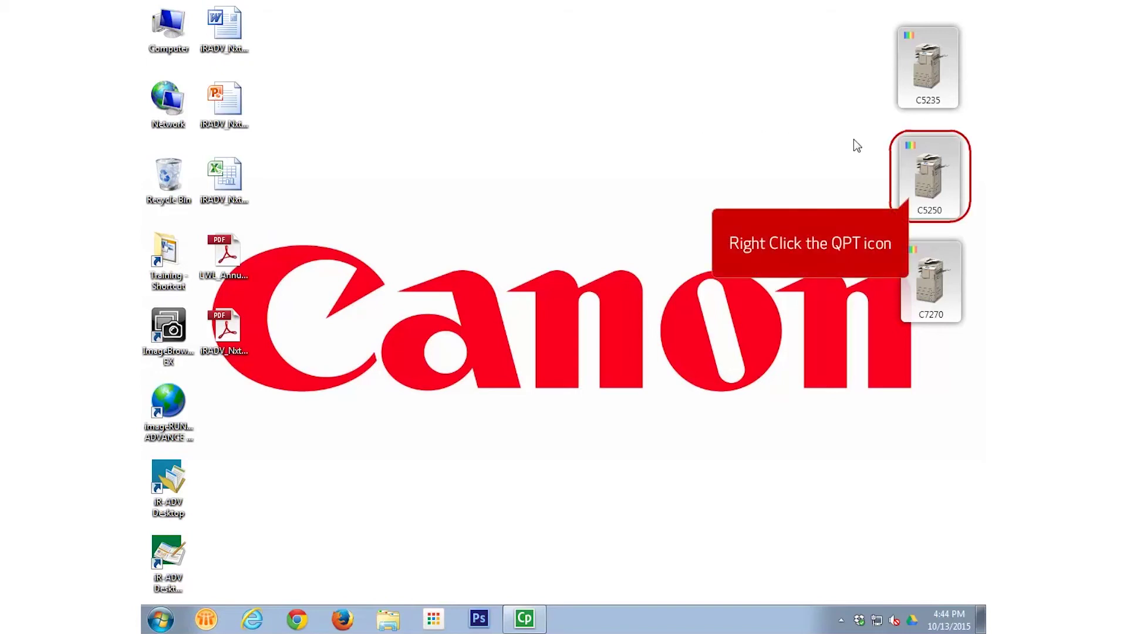
Add Convert to PDF (Detailed Settings) to the C5250 tool's menu, keep it, and select the Word document.
right_click(937, 170)
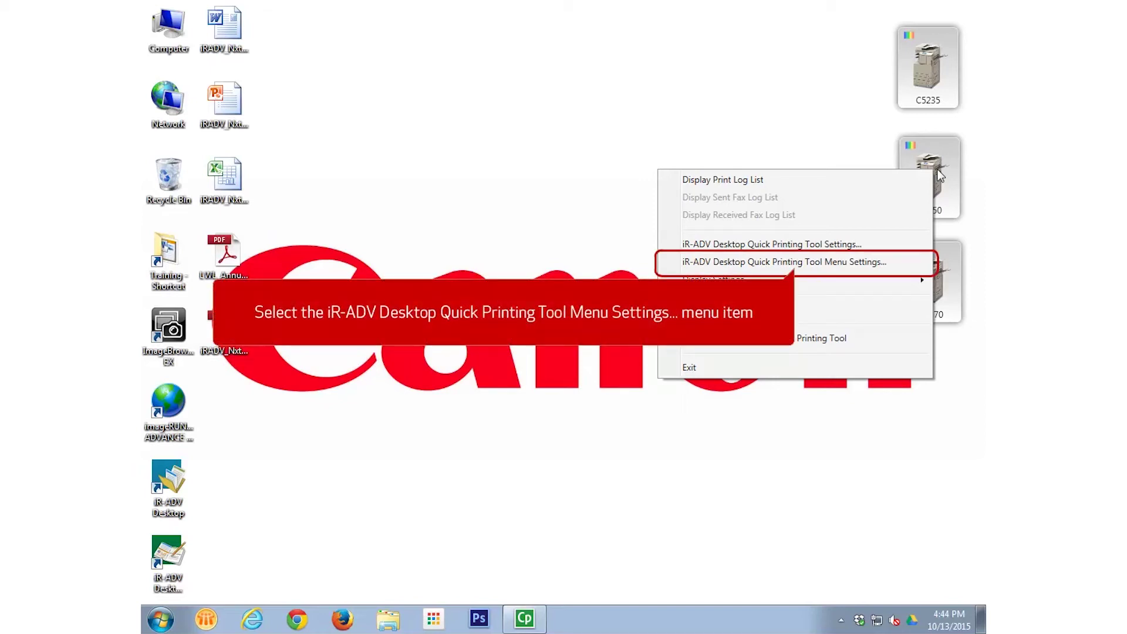
click(803, 264)
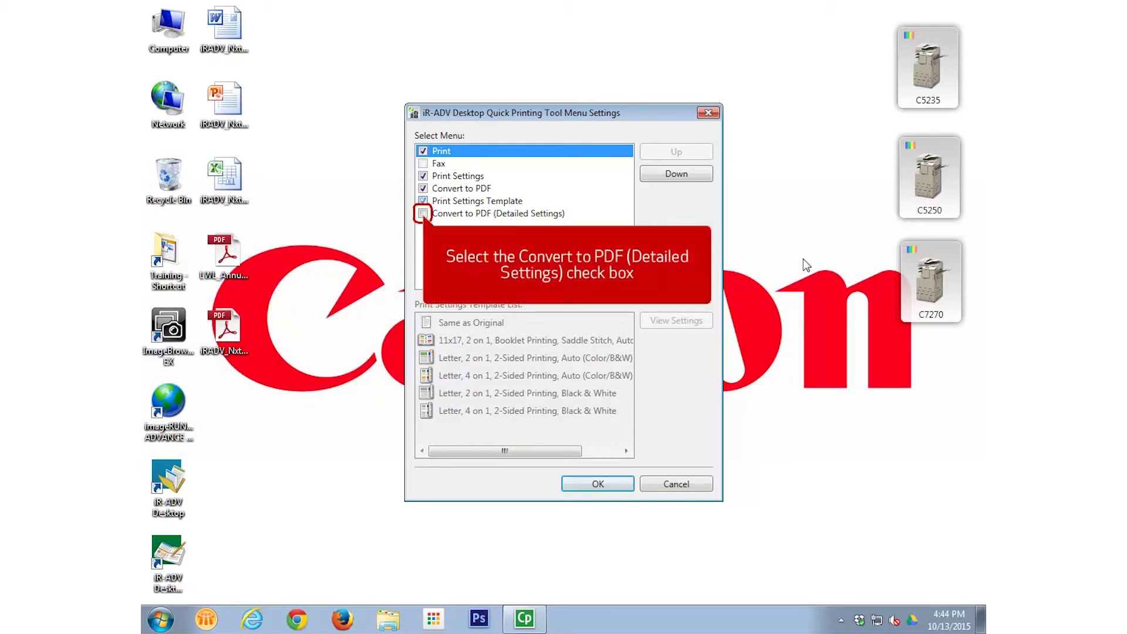
click(422, 213)
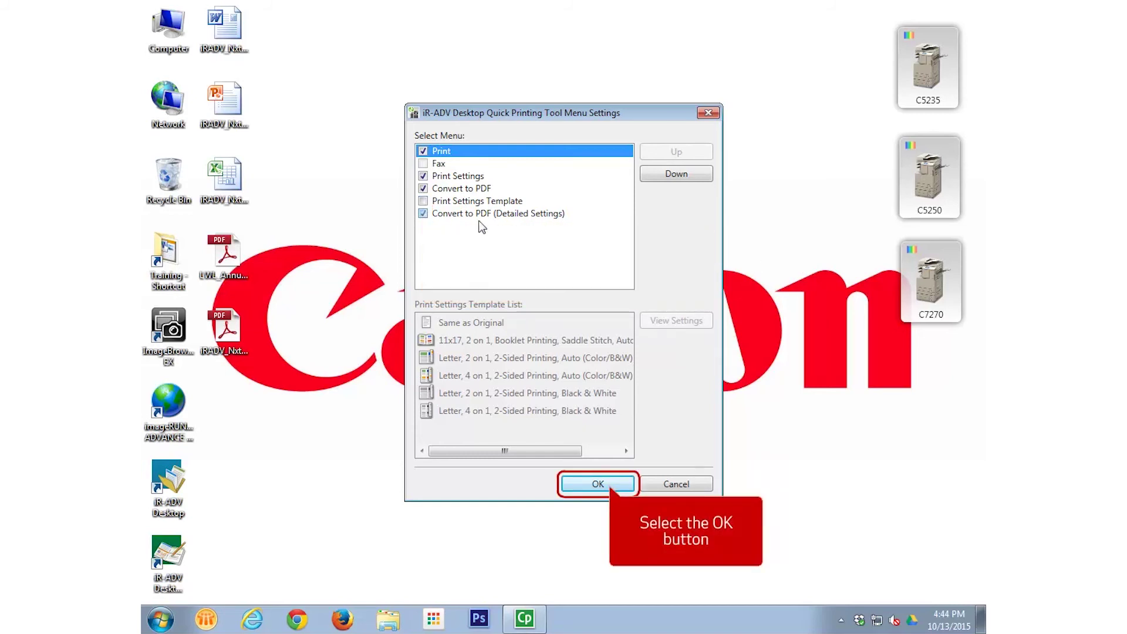
click(608, 485)
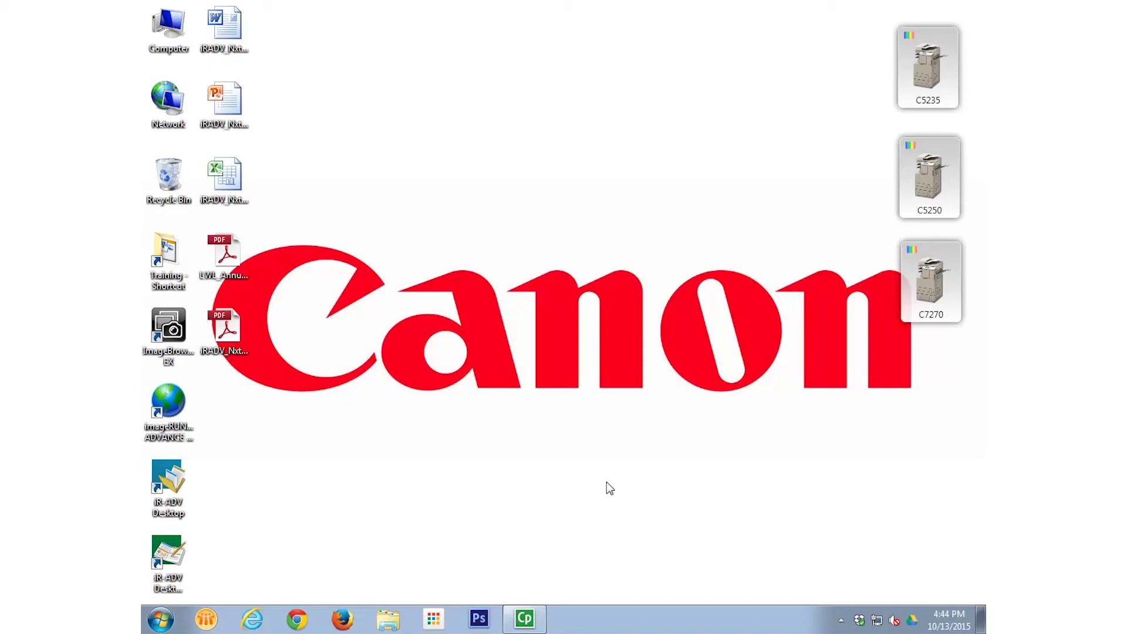
mouse_move(224, 24)
mouse_down()
mouse_move(802, 114)
mouse_move(915, 152)
mouse_move(921, 176)
mouse_move(880, 220)
mouse_move(968, 220)
mouse_move(896, 220)
mouse_move(492, 138)
mouse_move(233, 34)
mouse_up()
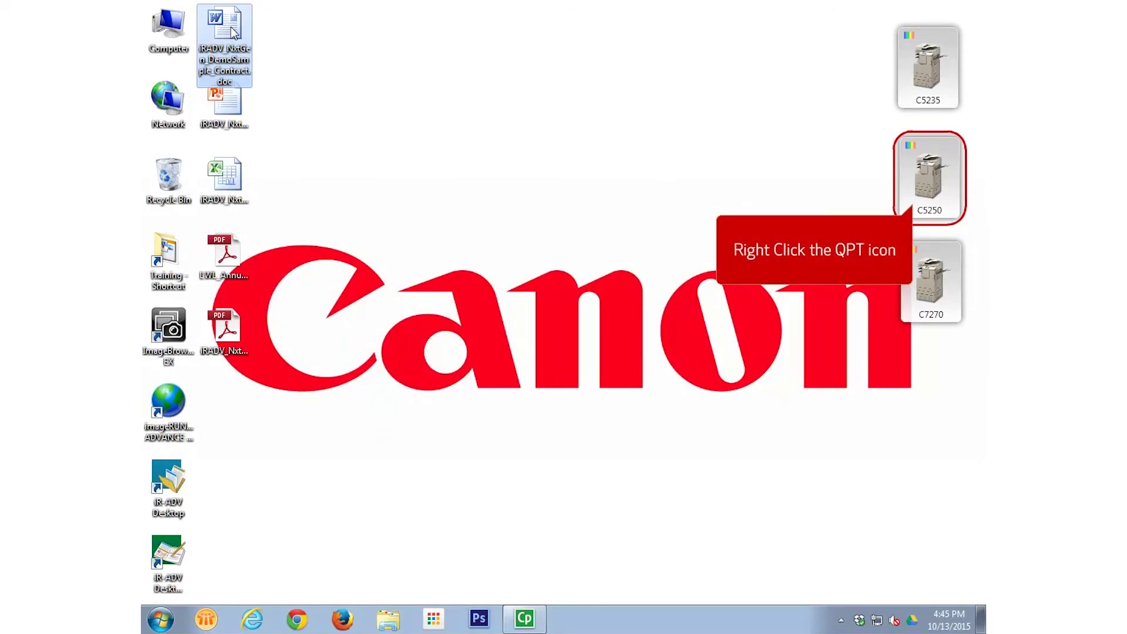
Move Convert to PDF (Detailed Settings) up four places to the top of the C5250 menu list and save.
right_click(938, 177)
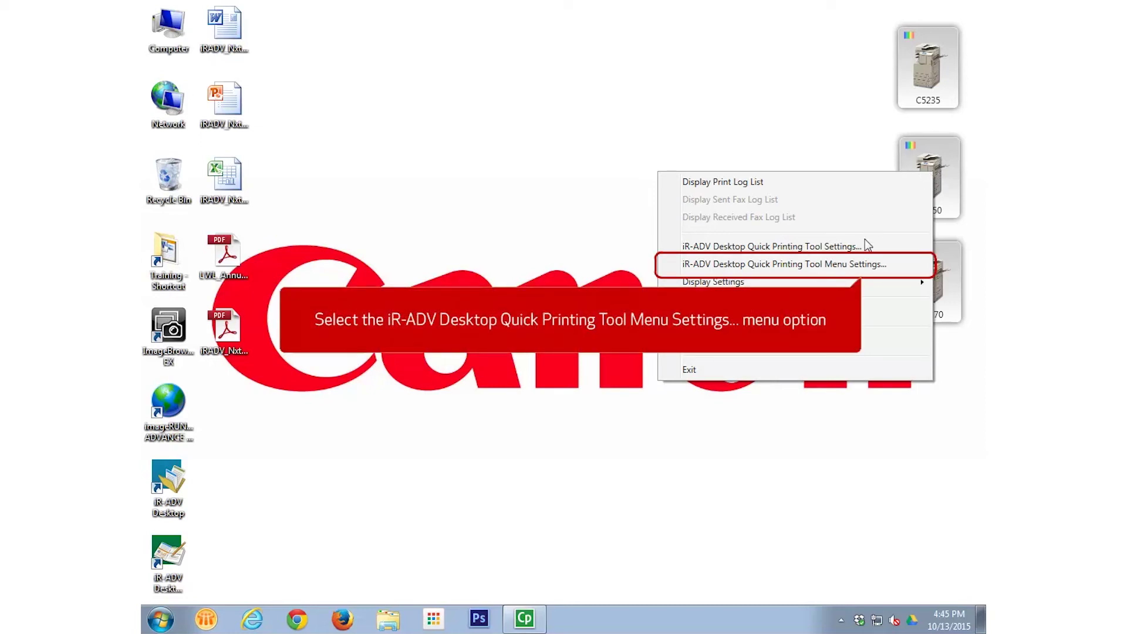
click(865, 264)
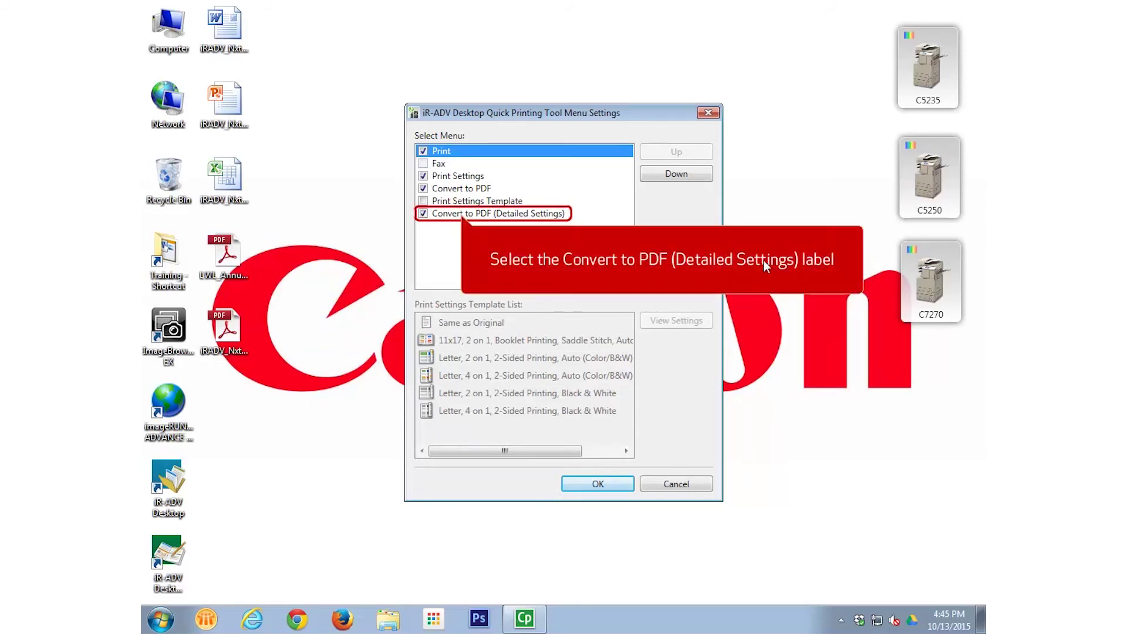
click(461, 214)
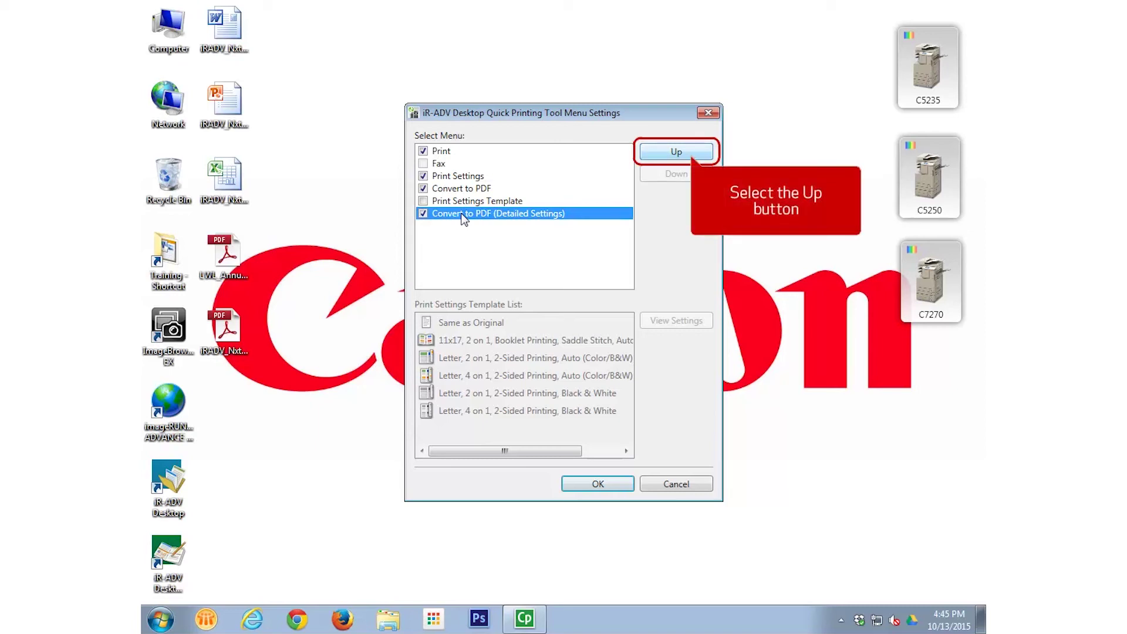
click(663, 152)
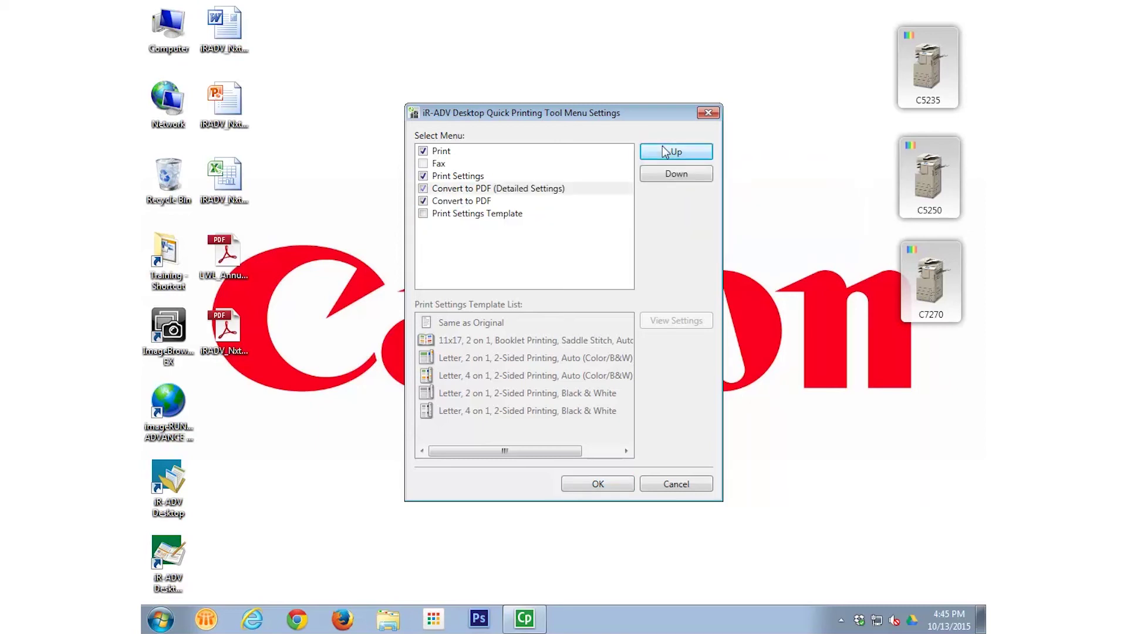
click(663, 151)
click(664, 150)
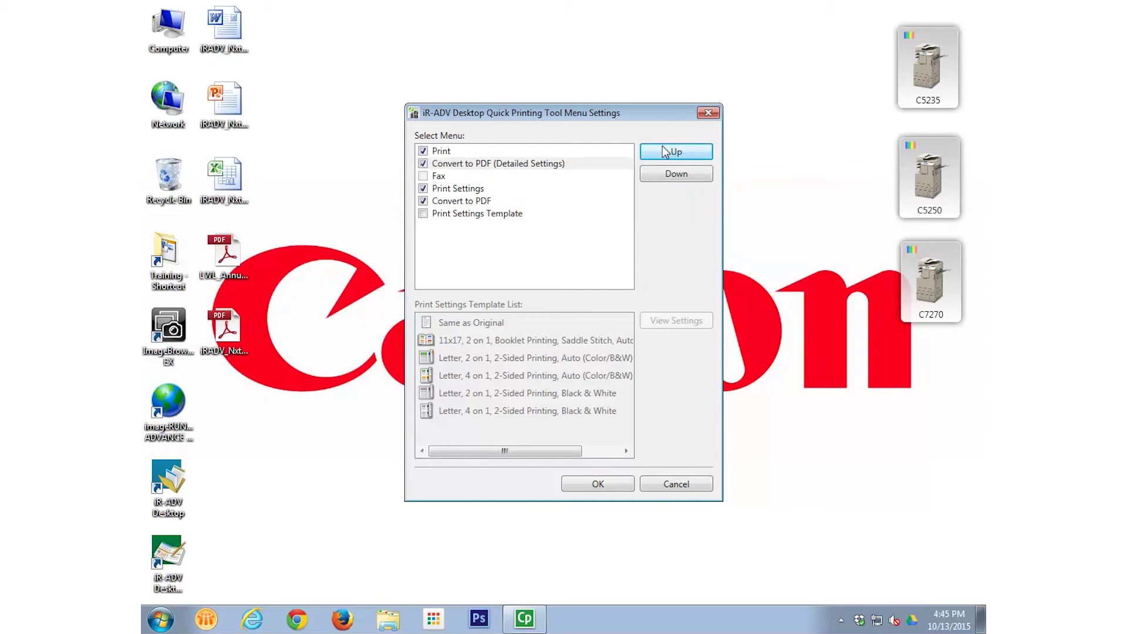
click(663, 152)
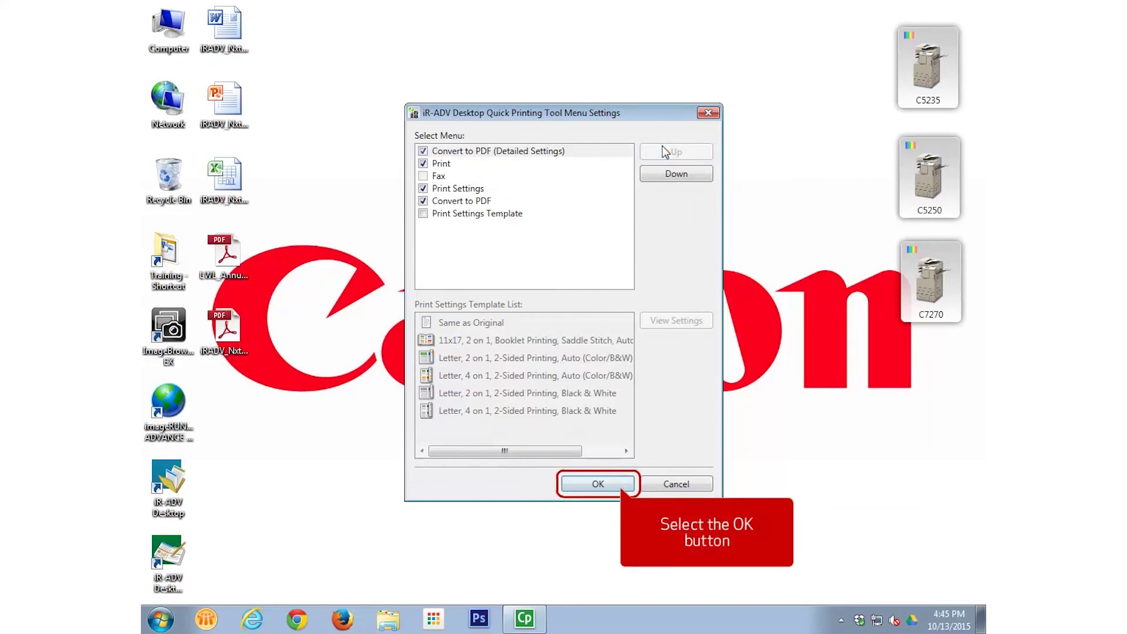
click(598, 486)
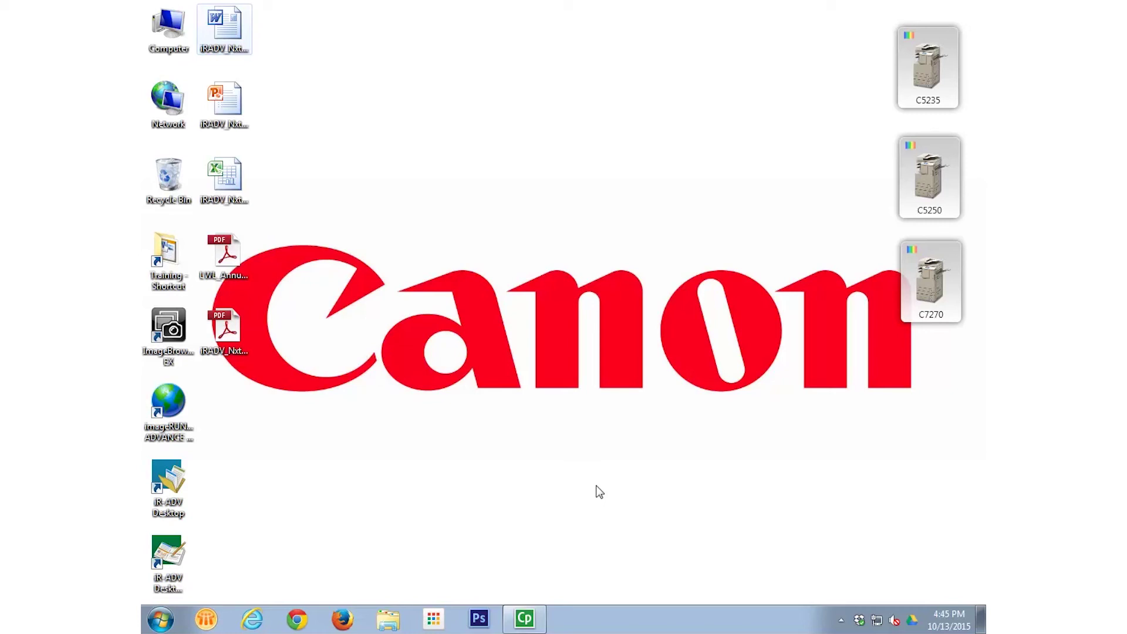
Drop the Word document onto the C5250 tool and move the PDF Detailed Settings dialog to the centre.
click(234, 37)
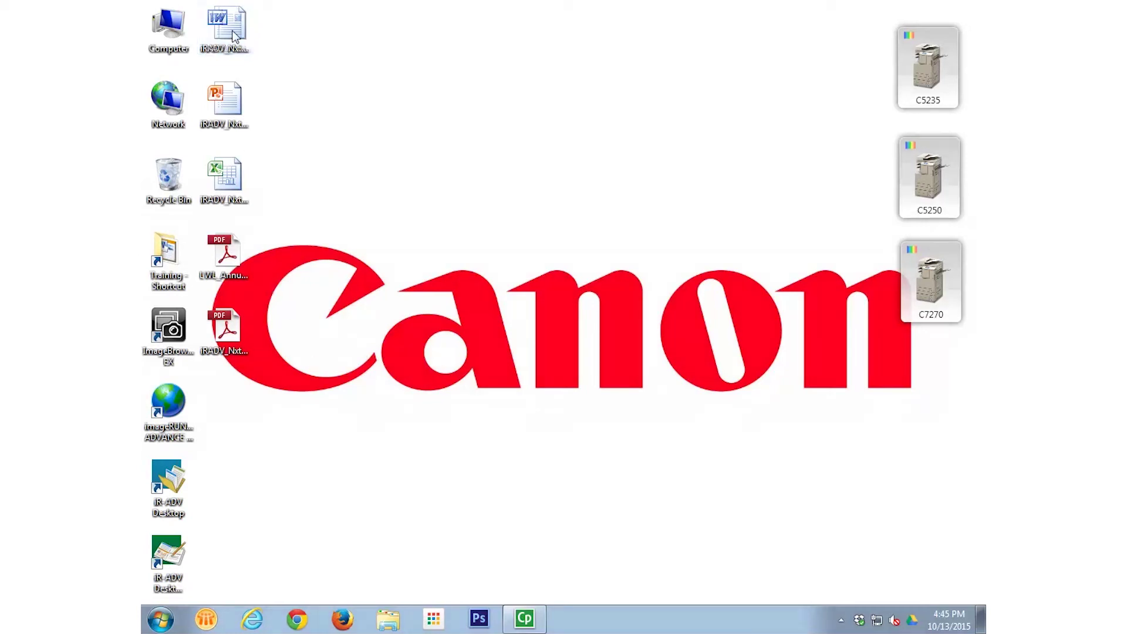
drag(235, 36, 875, 153)
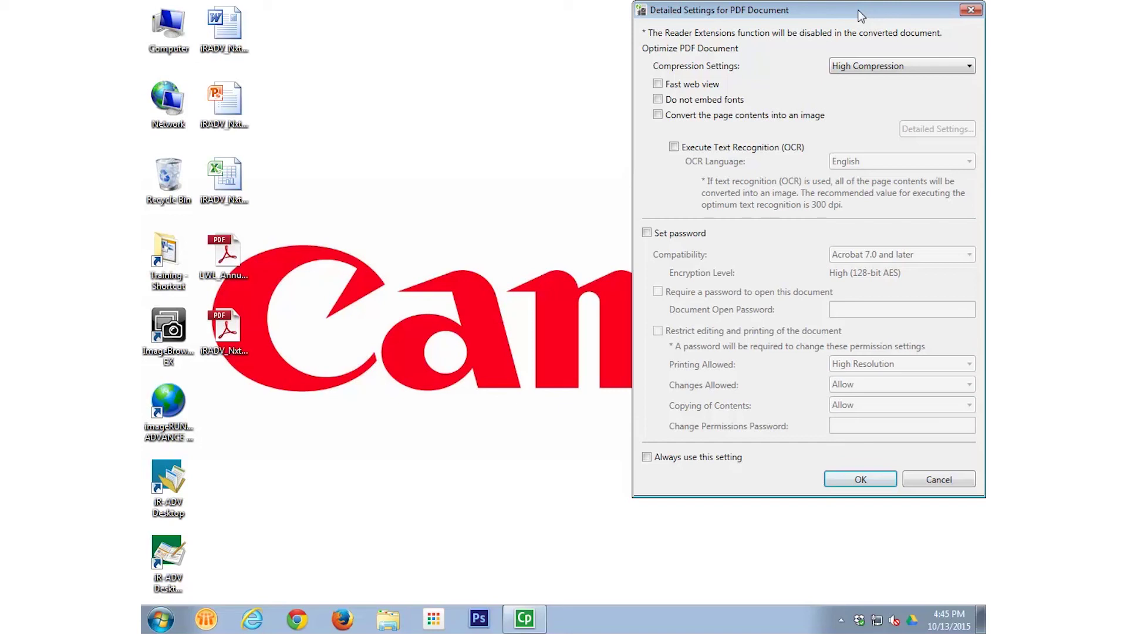
drag(859, 10, 606, 52)
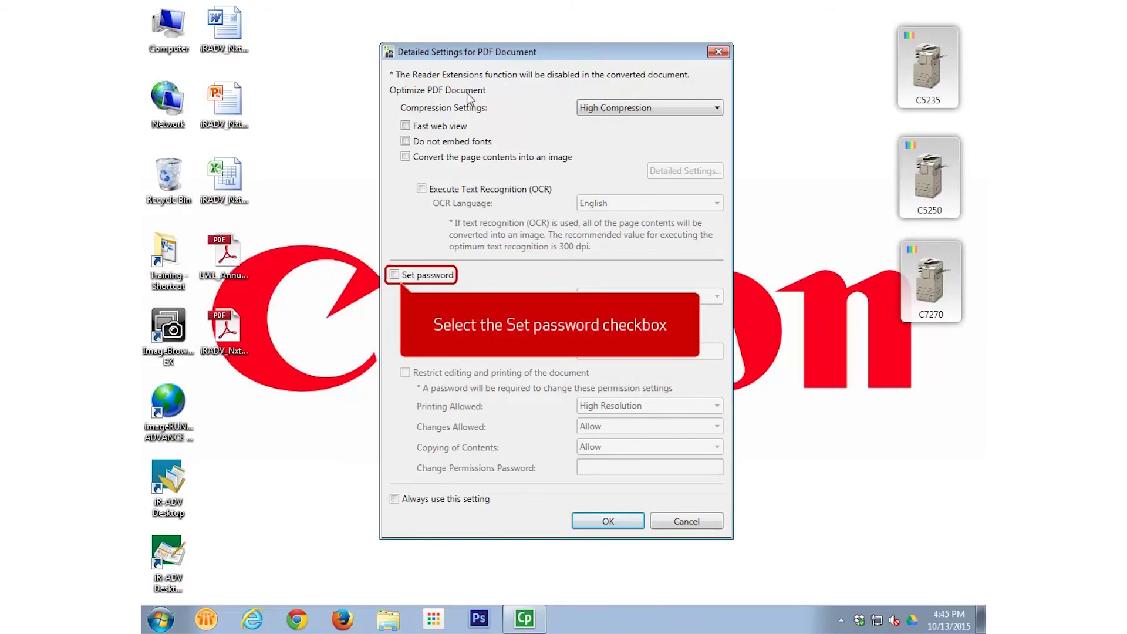
Turn on Set password, Require a password to open, and Restrict editing and printing.
click(404, 275)
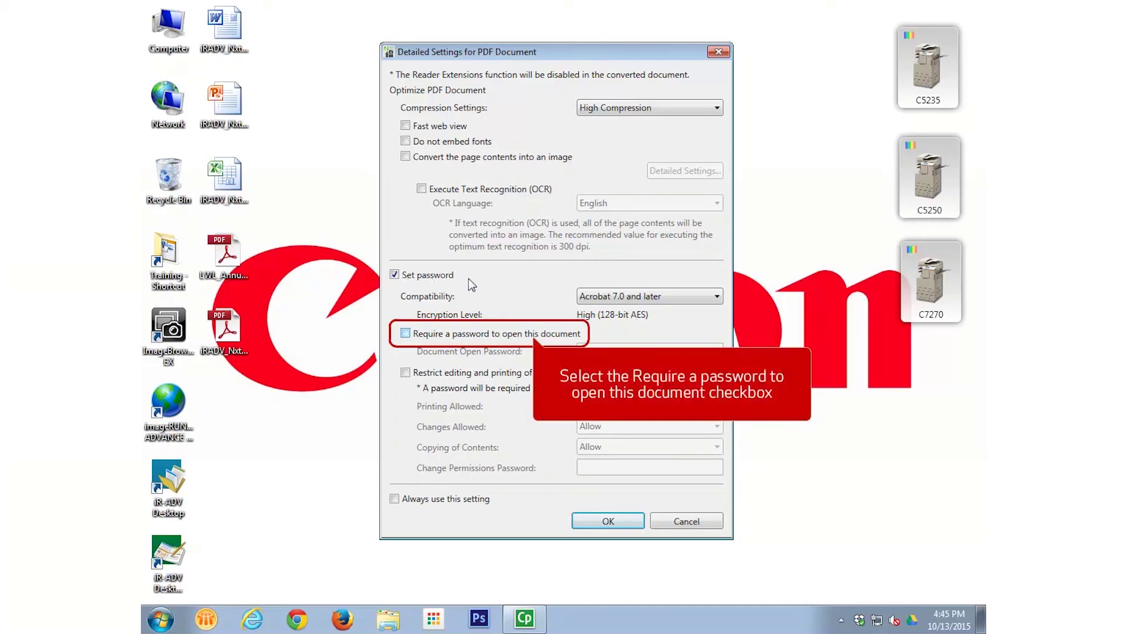
click(534, 335)
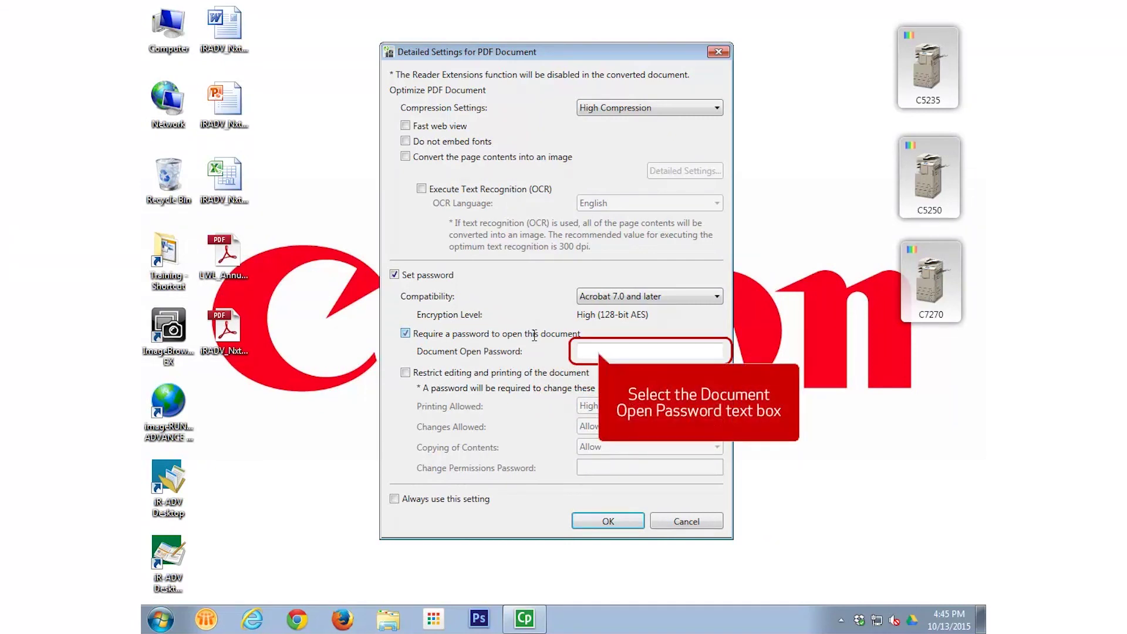
click(599, 351)
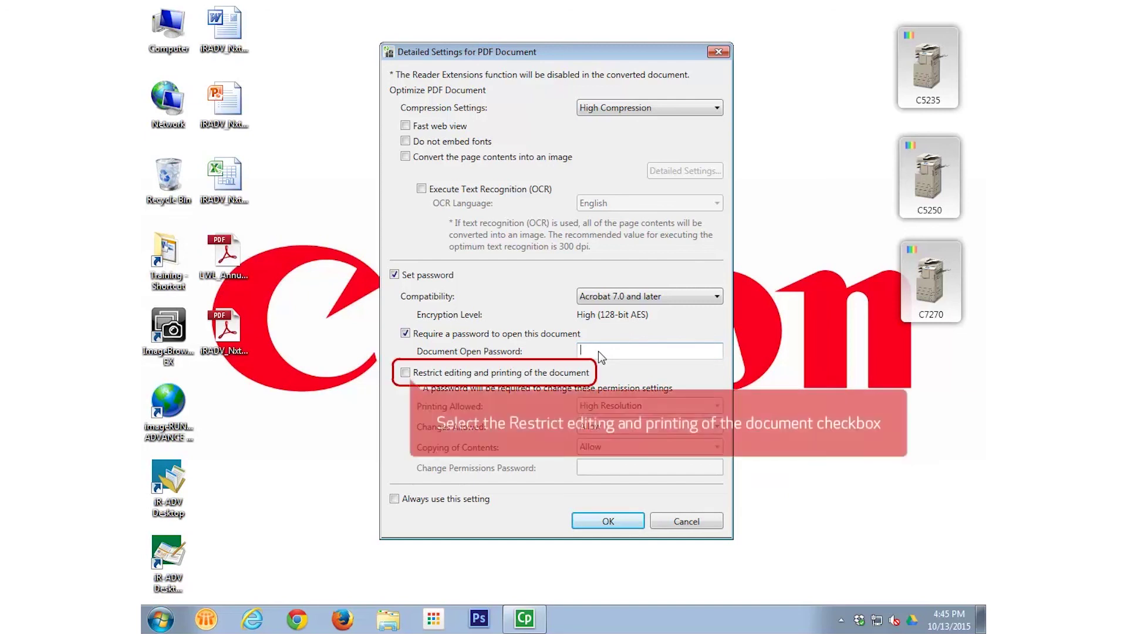
click(405, 372)
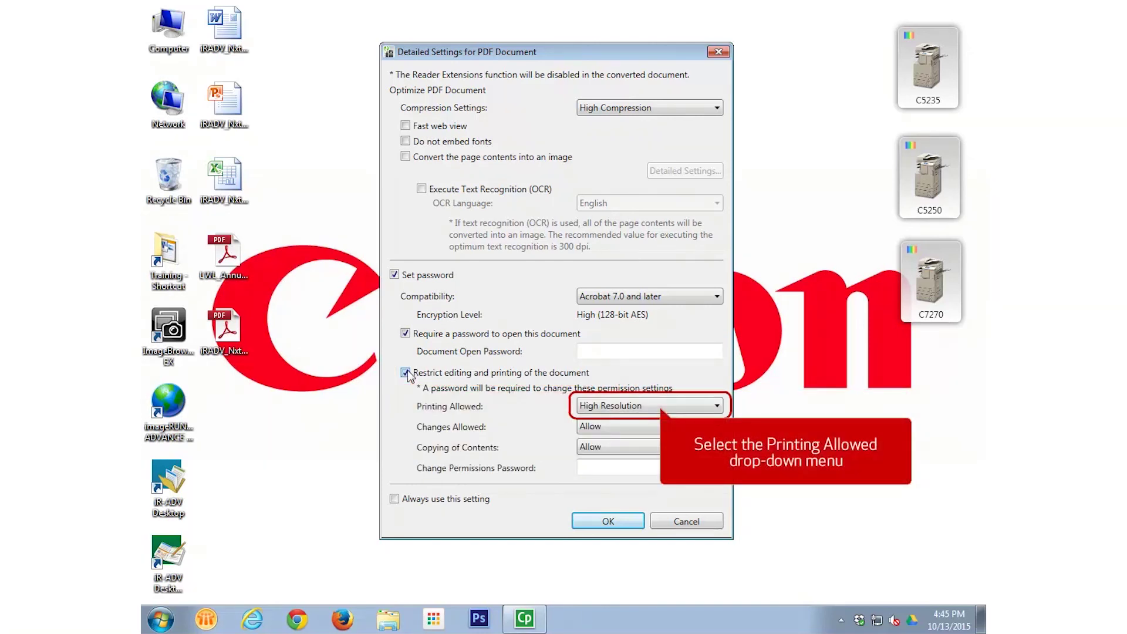
Review Printing (High Resolution), Changes and Copying (Allow) options, then cancel the dialog.
click(609, 408)
click(608, 406)
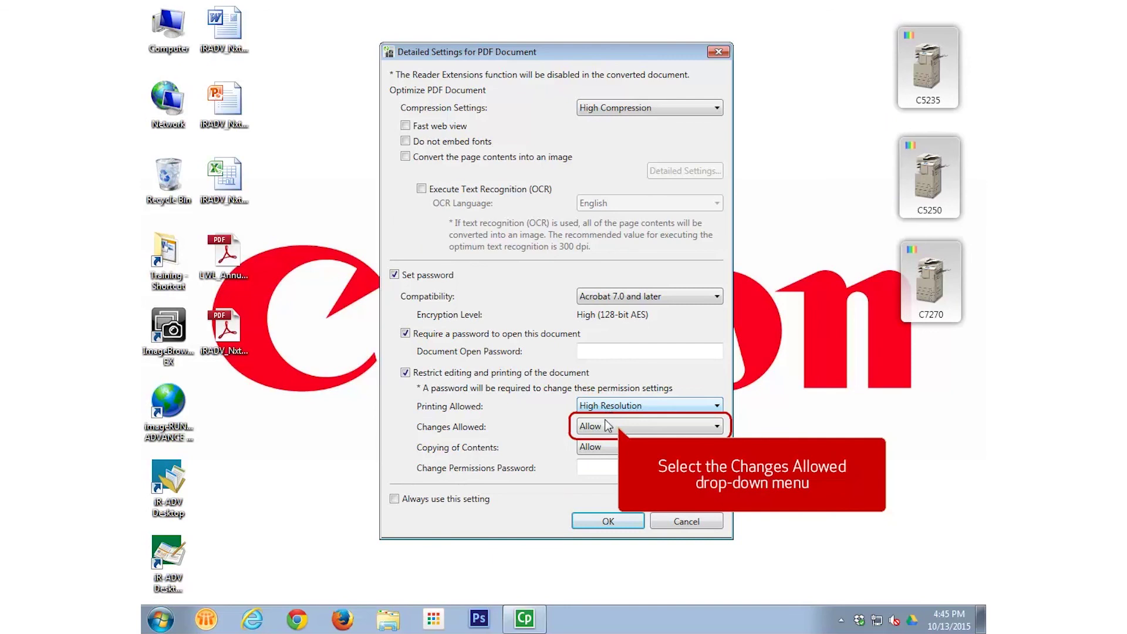
click(607, 426)
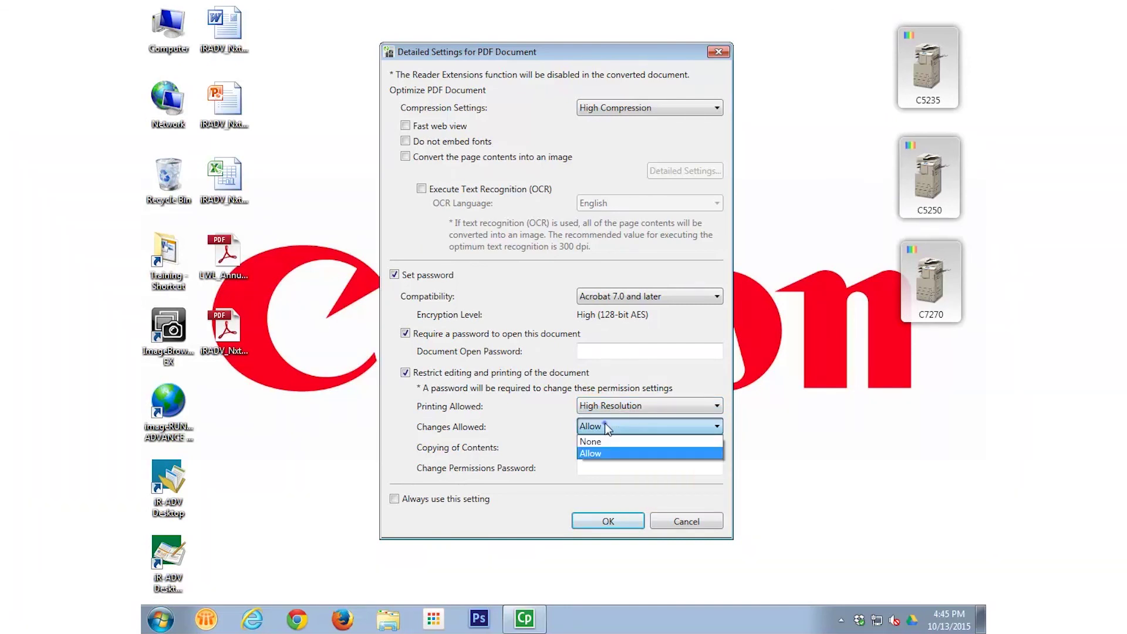
click(606, 426)
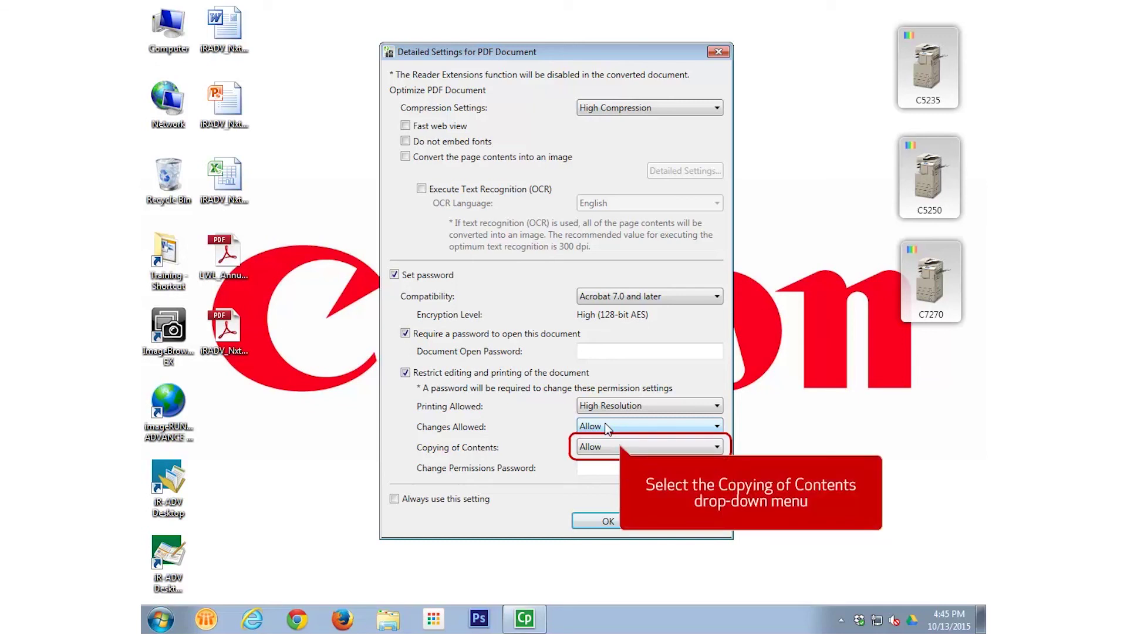
click(605, 448)
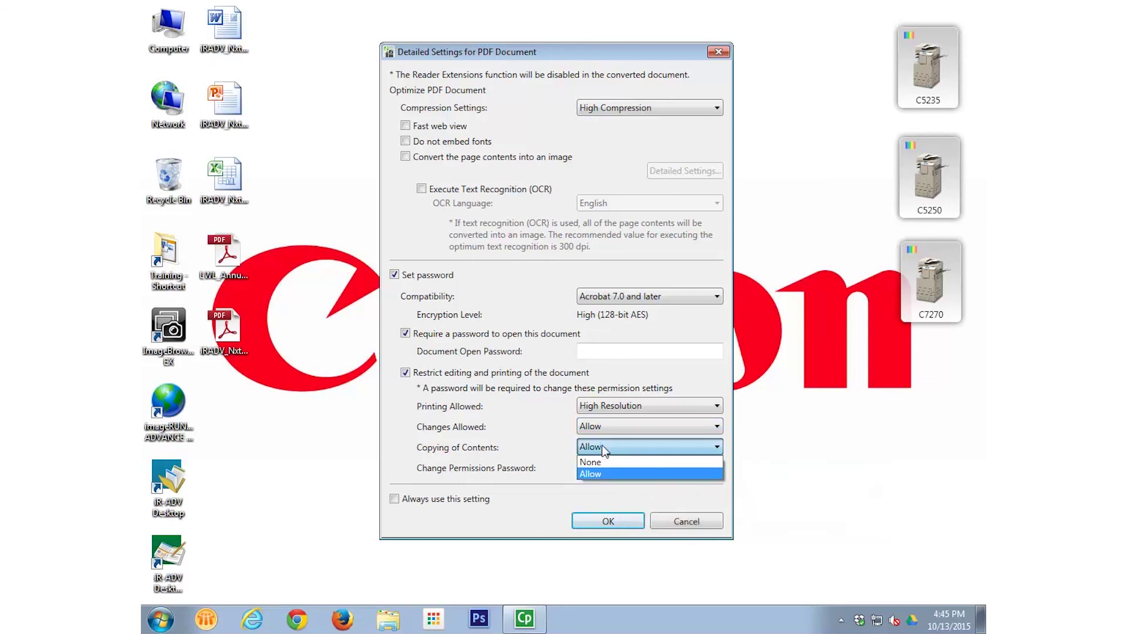
click(605, 448)
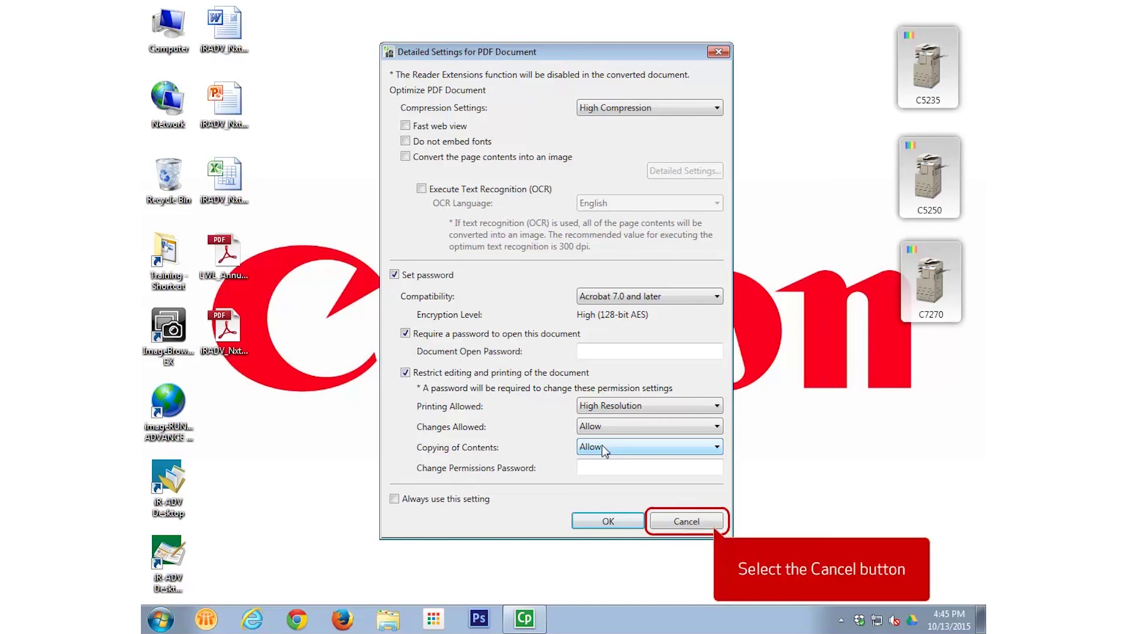
click(688, 527)
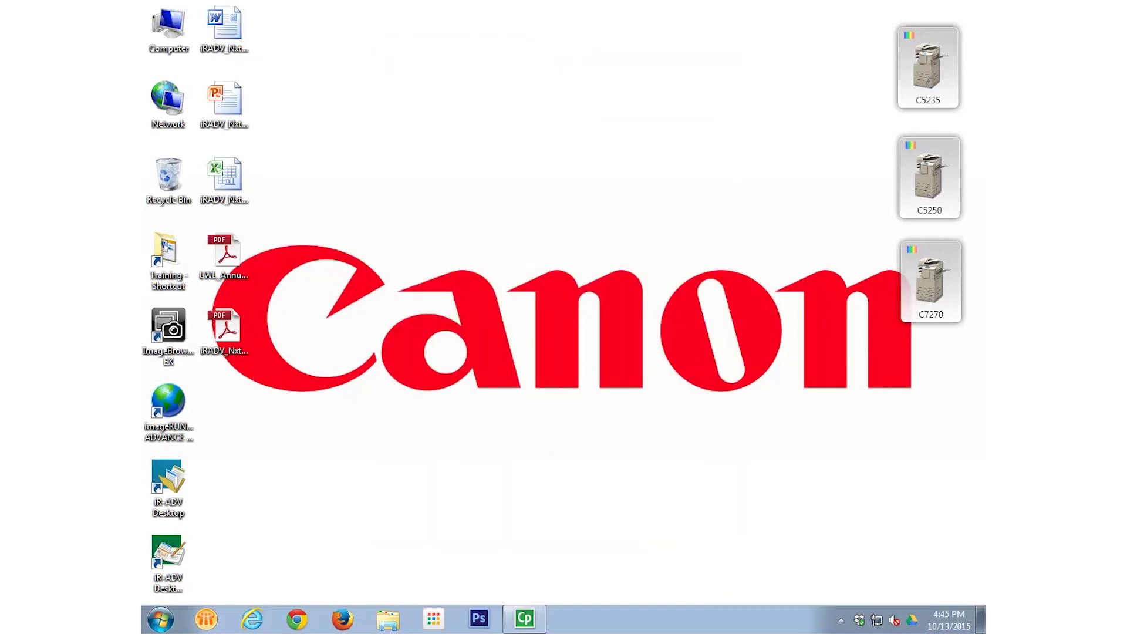